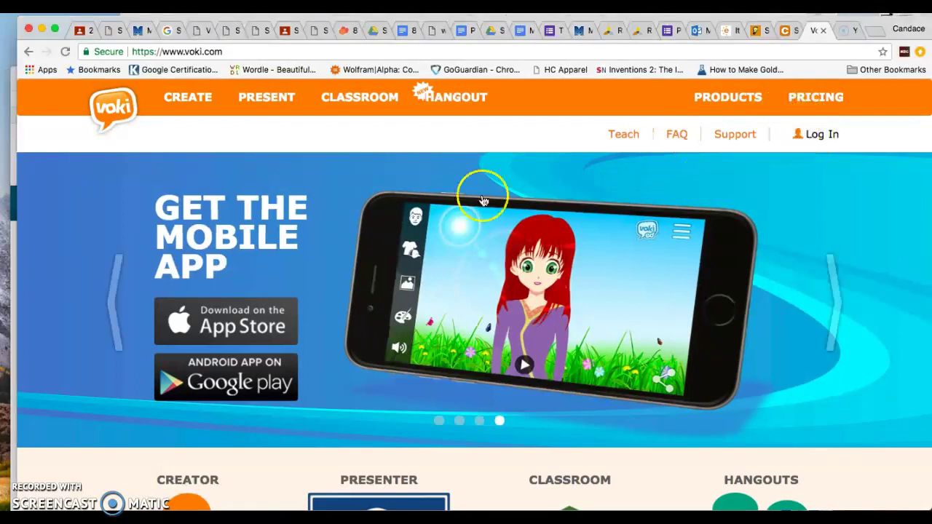
Open Voki's login form and switch to the free sign-up form.
scroll(378, 262, down, 5)
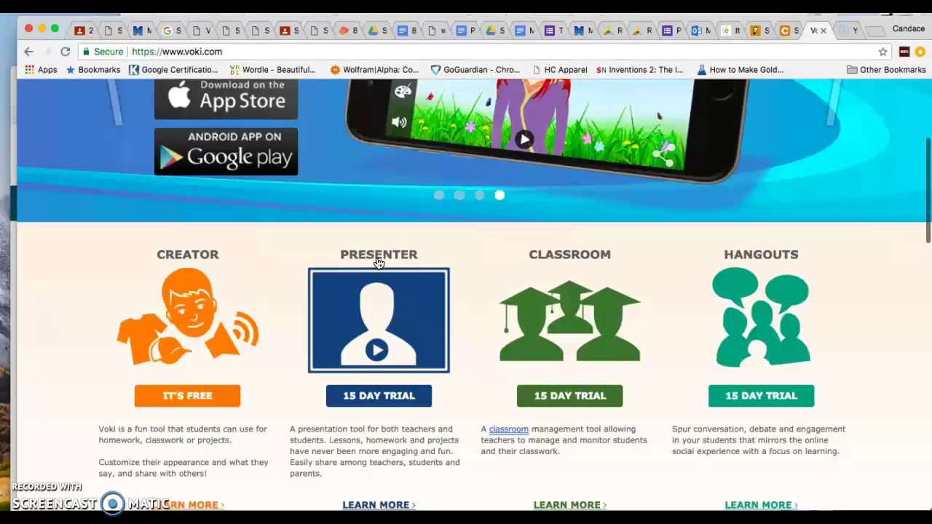
scroll(381, 260, up, 5)
click(808, 131)
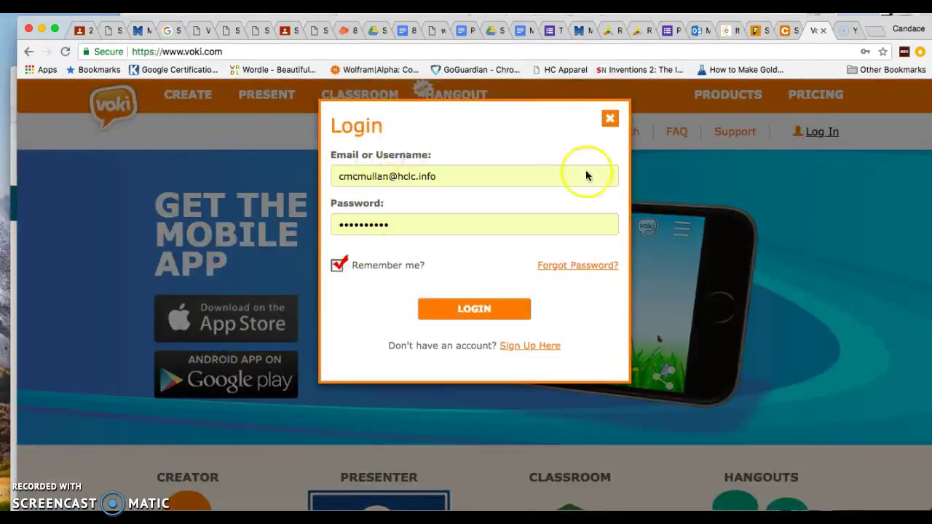
click(518, 347)
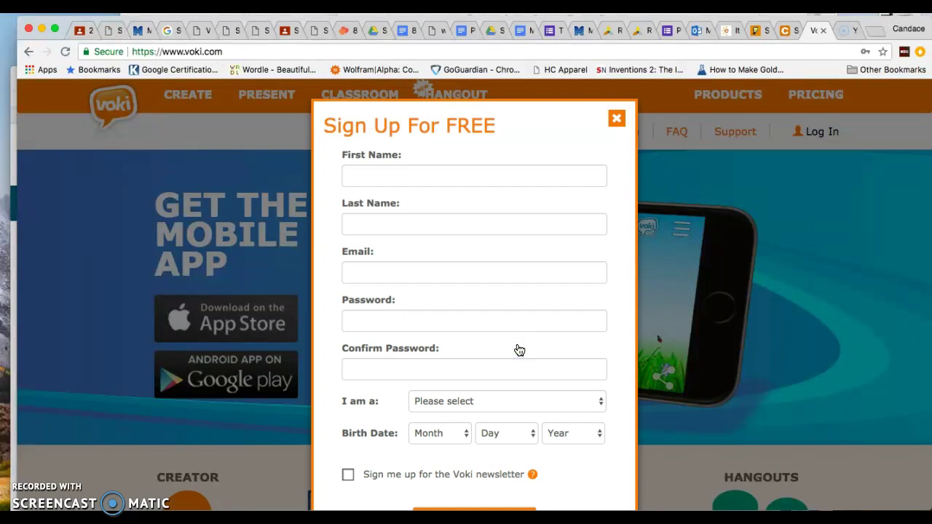
Enter the first and last name, and fill the email from the saved suggestion.
click(435, 170)
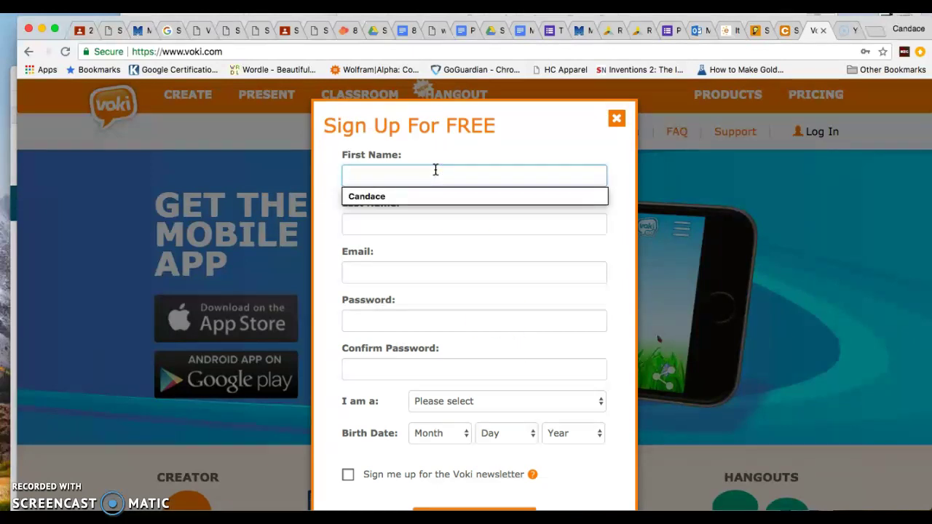
click(434, 230)
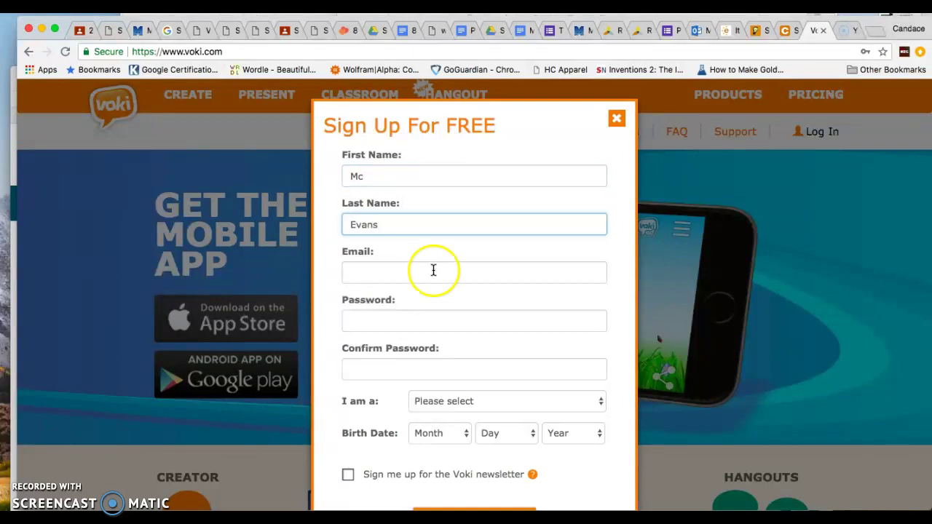
click(433, 270)
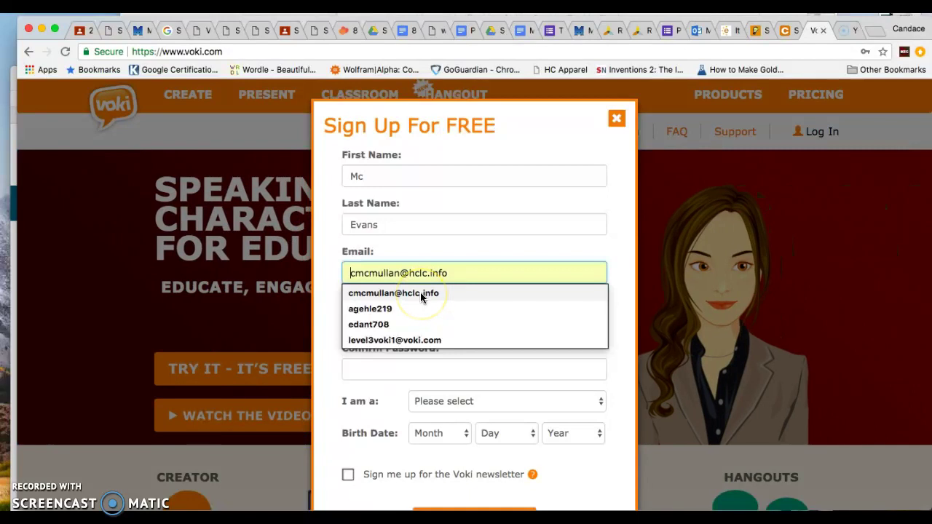
click(420, 291)
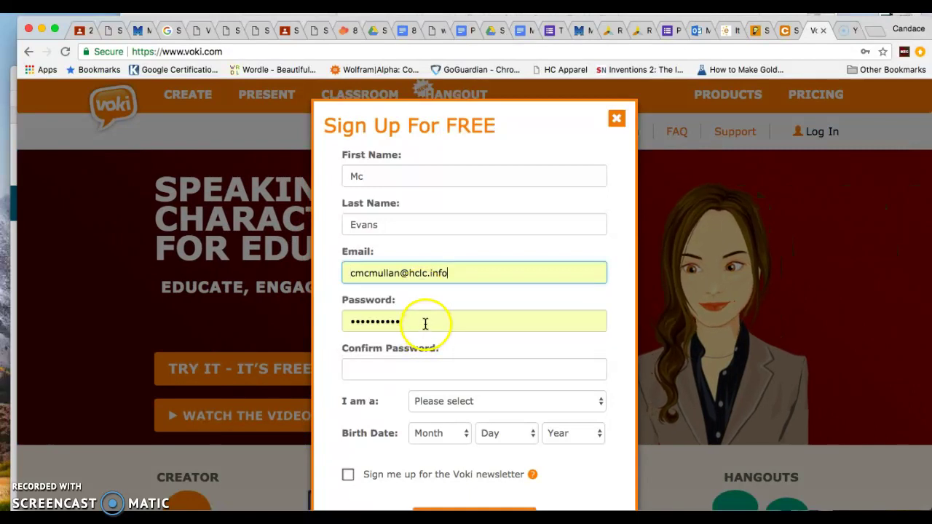
Enter a new password and fill in the password confirmation.
click(430, 321)
text(ab)
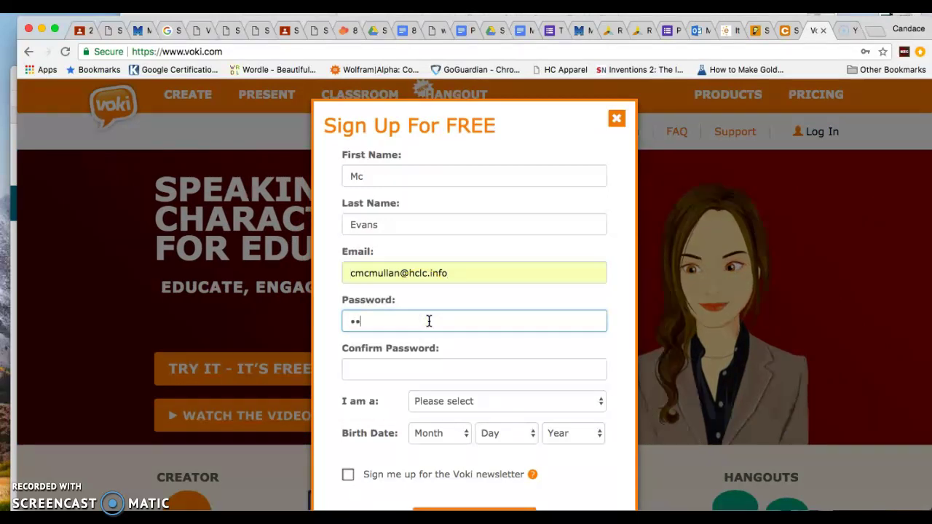
text(c)
key(Tab)
text(abcdefghi)
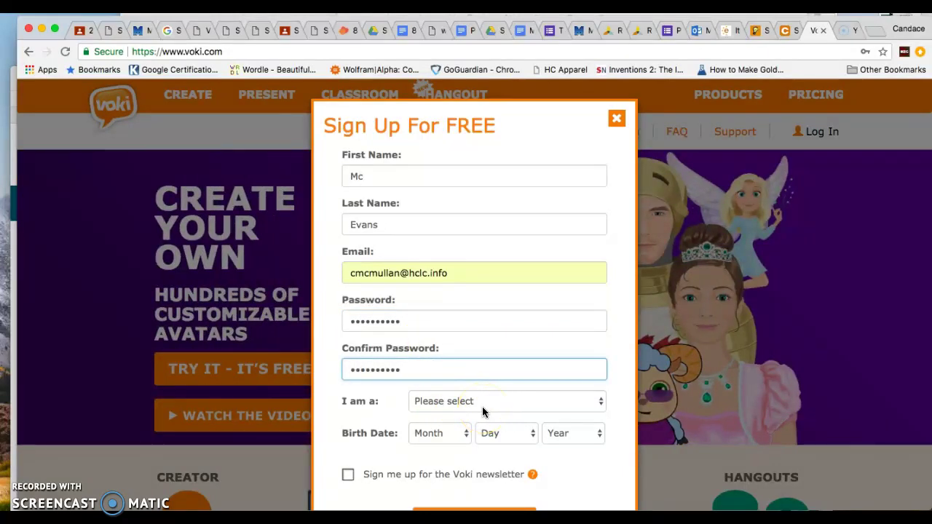
click(505, 403)
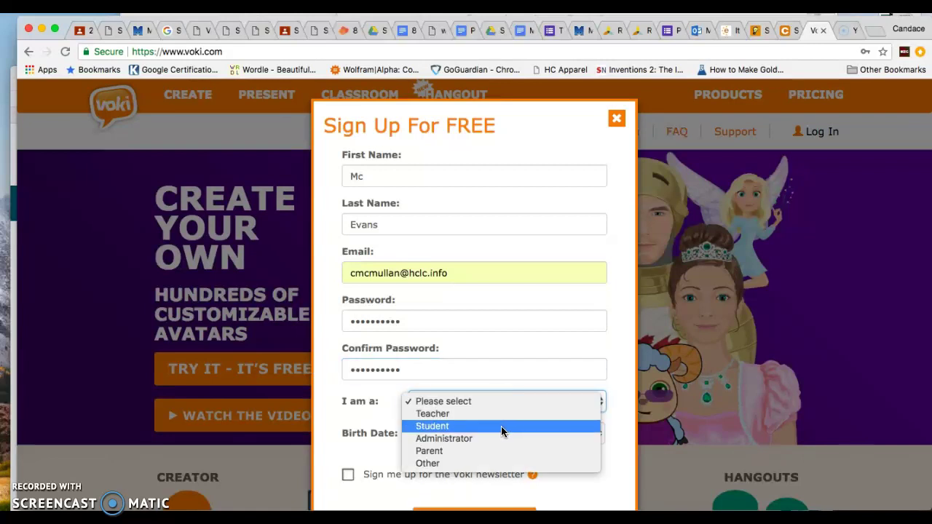
click(500, 425)
click(459, 433)
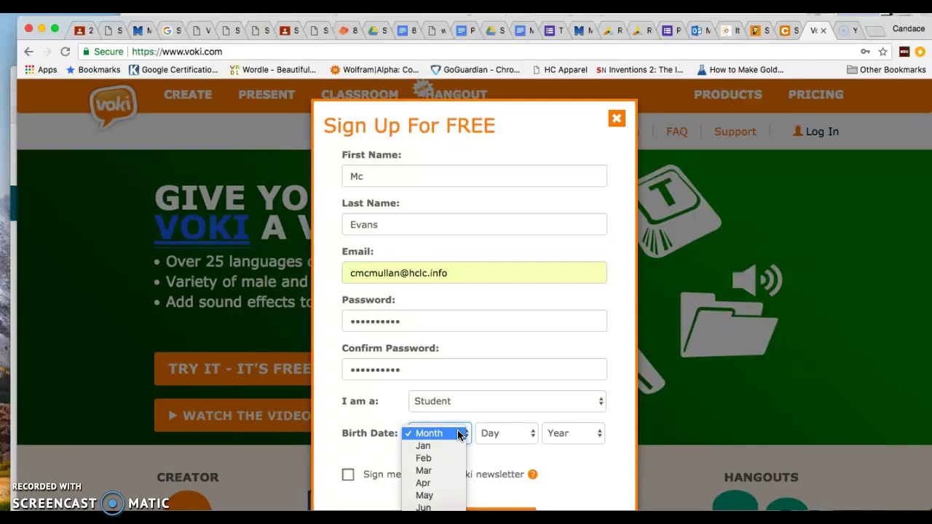
click(461, 507)
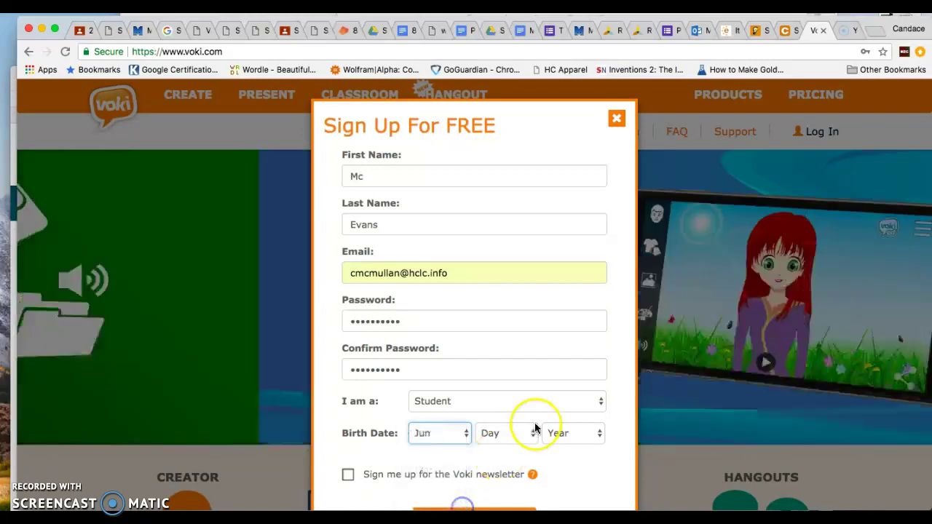
click(534, 431)
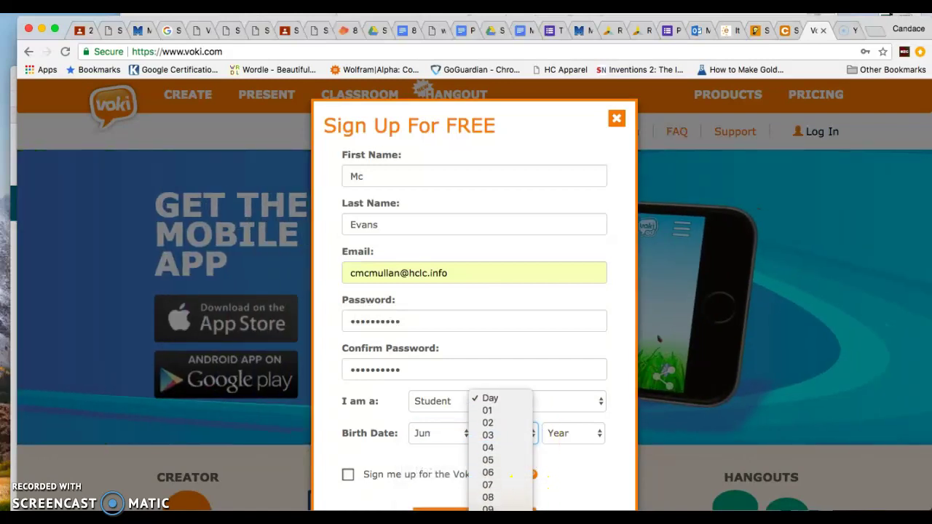
scroll(513, 445, down, 2)
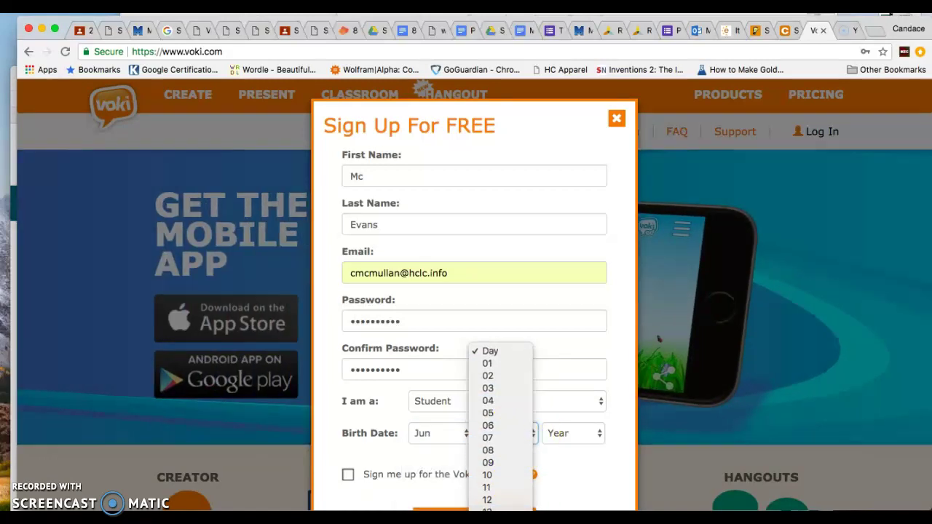
scroll(509, 474, down, 5)
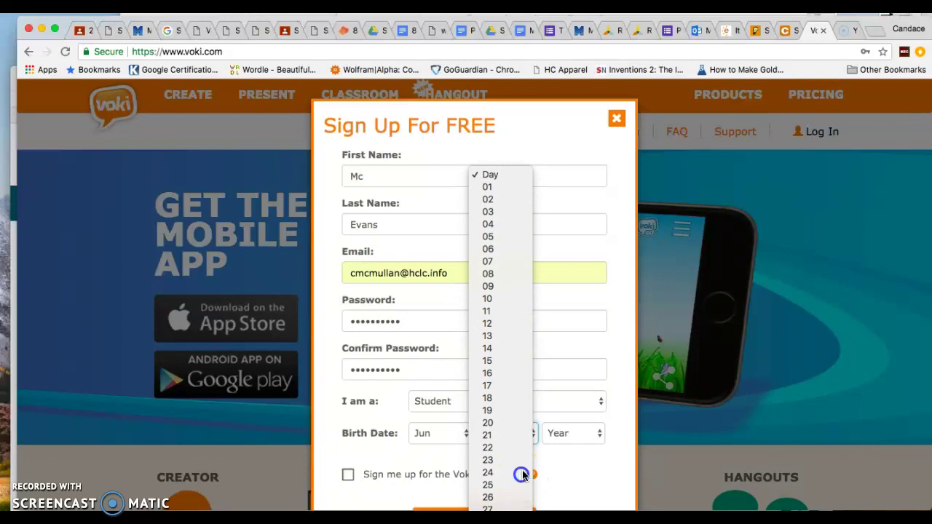
click(522, 473)
click(586, 432)
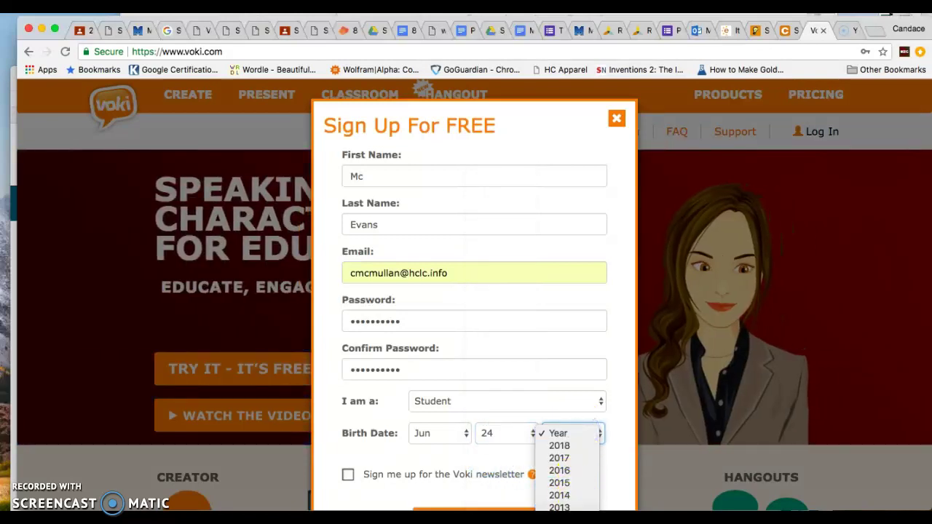
scroll(572, 504, down, 4)
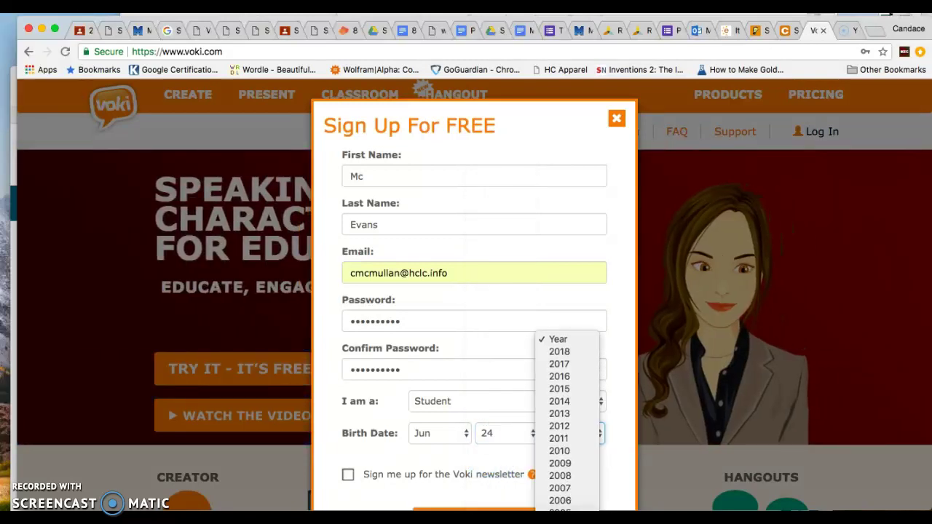
scroll(568, 502, down, 3)
click(567, 501)
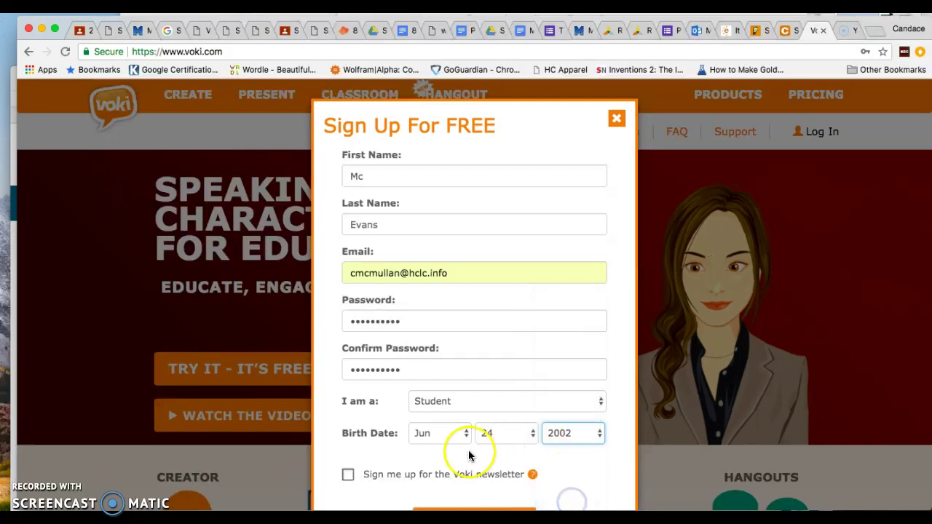
scroll(408, 444, down, 3)
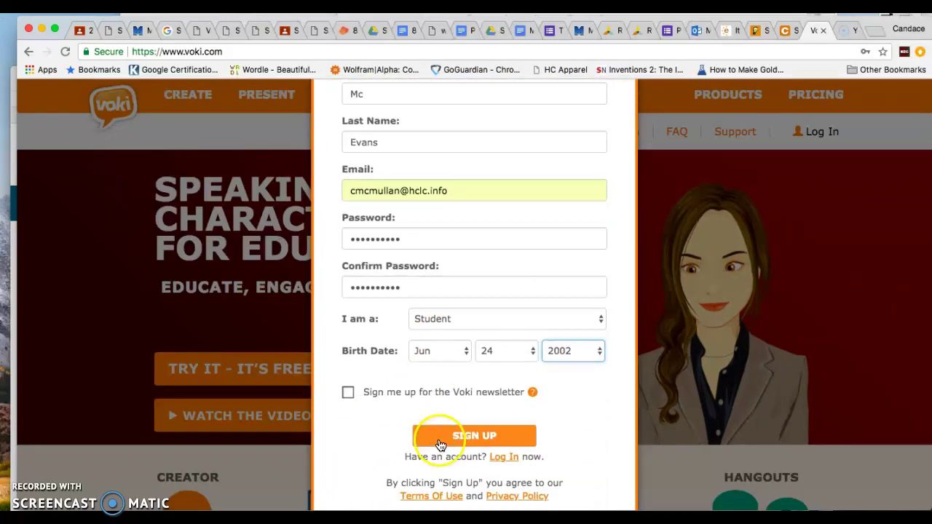
Submit the sign-up, then replace the rejected email with a new address and resubmit.
click(440, 446)
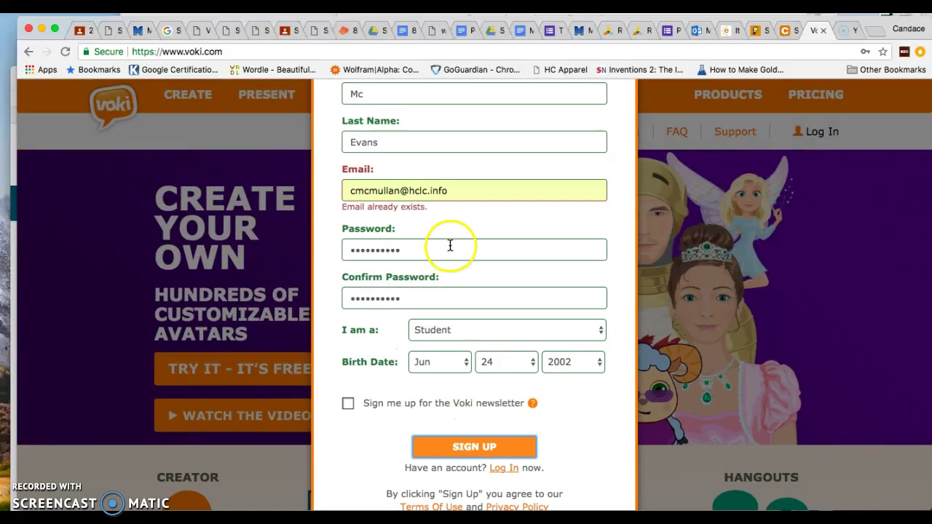
triple_click(448, 189)
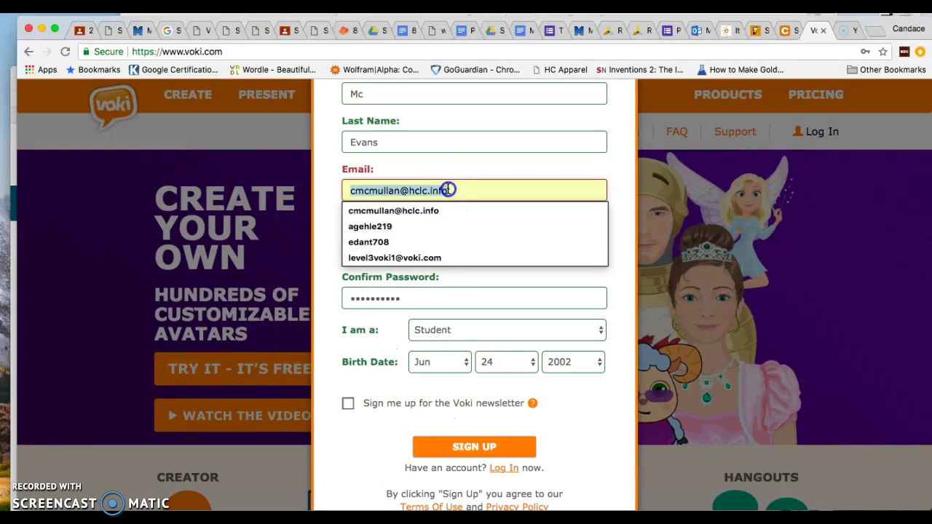
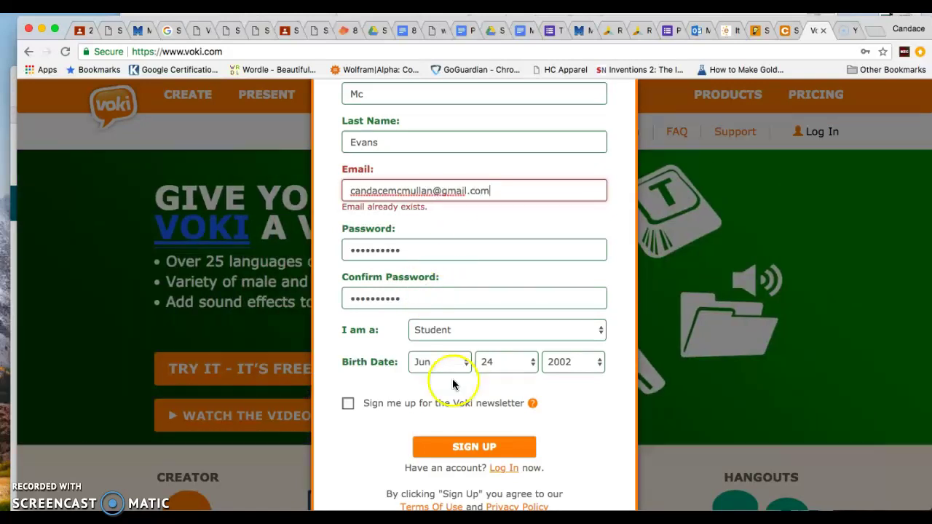
click(483, 444)
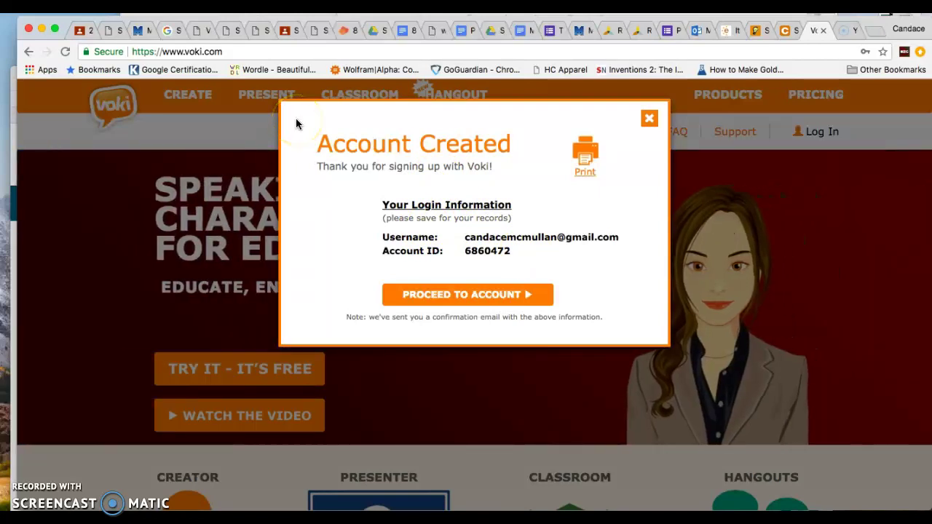
Highlight the new account's login details and continue to the Login dialog.
drag(296, 120, 651, 339)
click(502, 296)
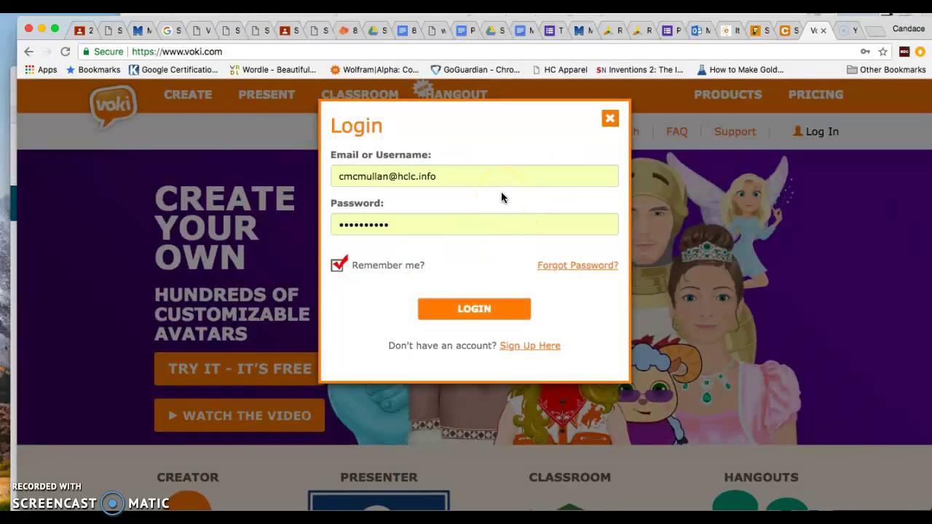
Replace the login email with the school address and log in with the saved password.
click(485, 180)
click(489, 176)
click(482, 177)
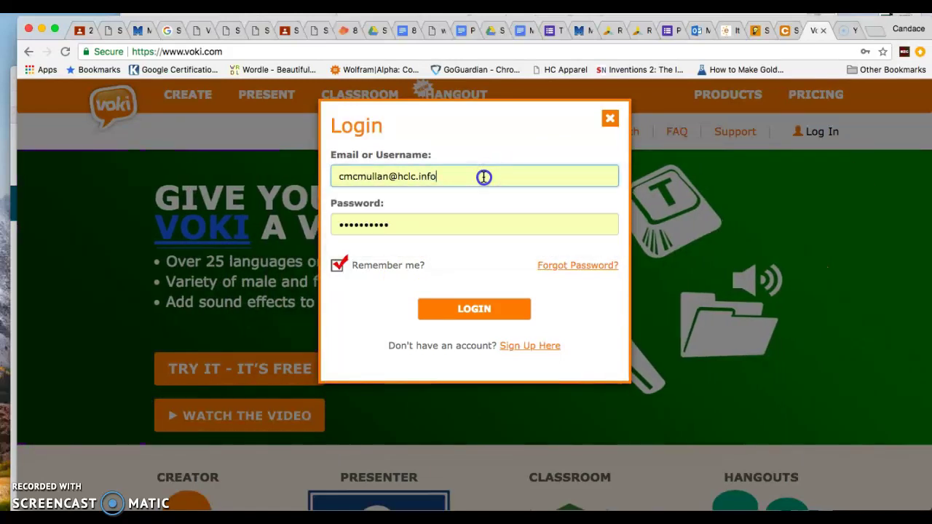
triple_click(483, 176)
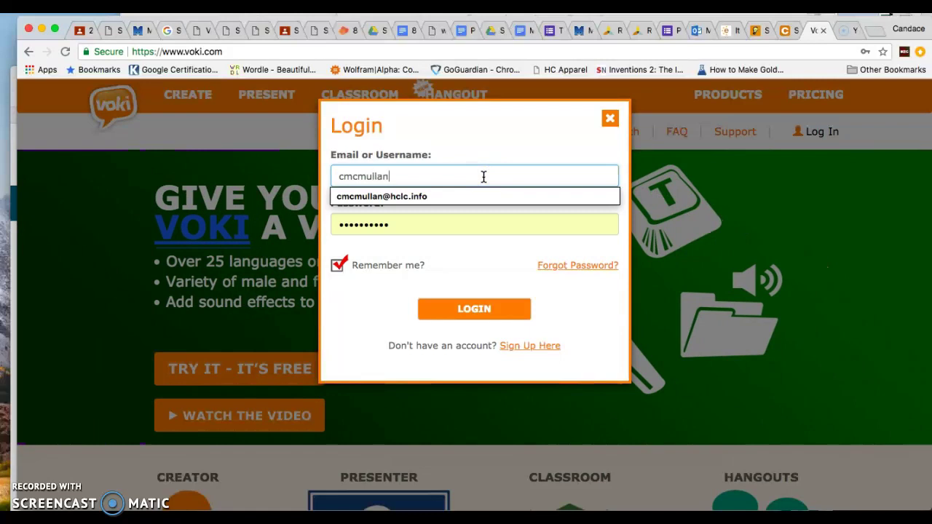
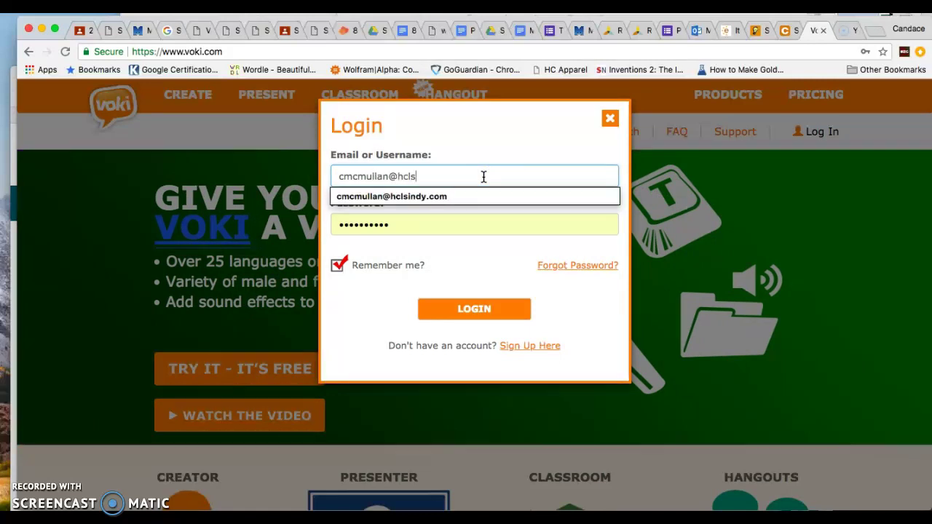
key(Tab)
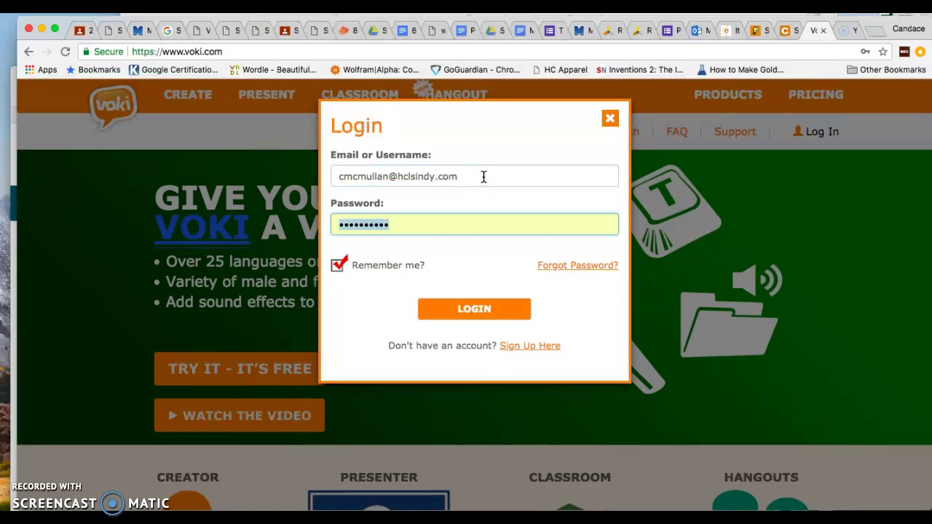
key(Return)
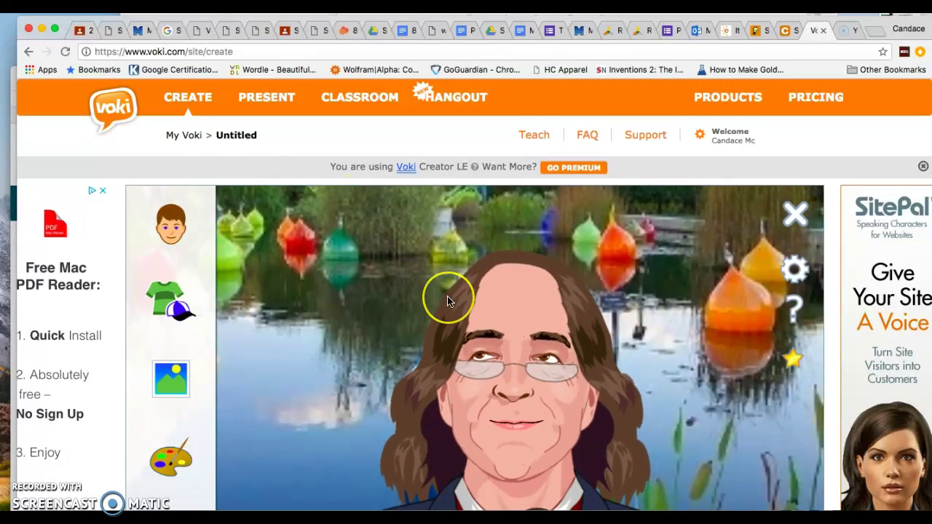
Pick Jesus from the historical figures character category.
scroll(447, 297, down, 2)
scroll(447, 298, down, 1)
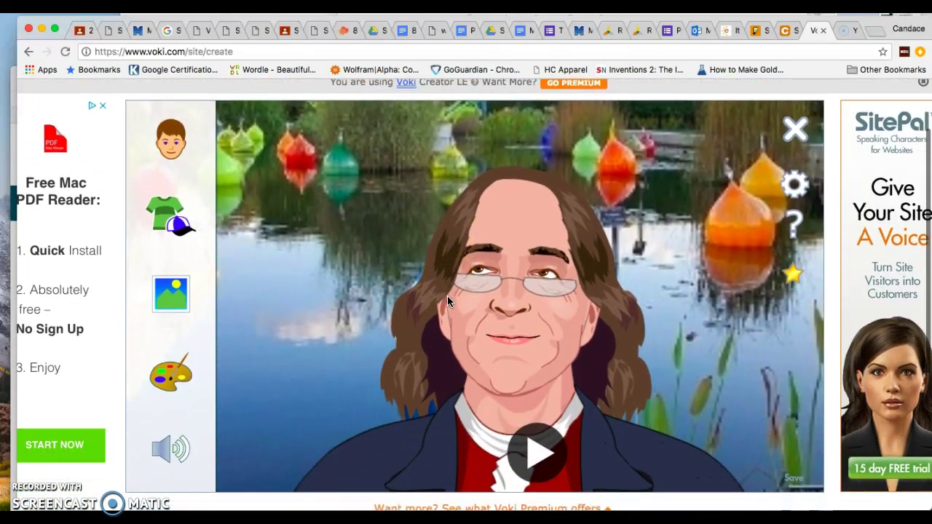
click(168, 155)
scroll(264, 262, down, 3)
click(263, 154)
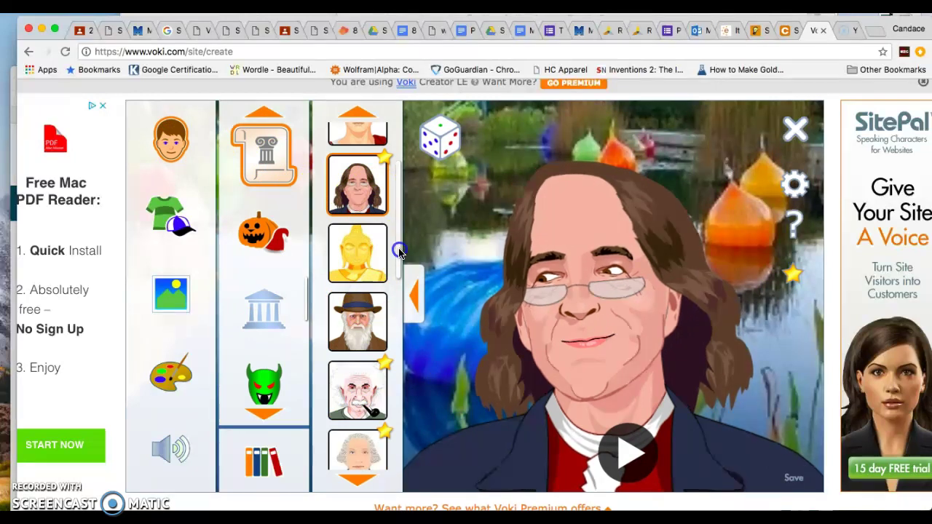
drag(399, 251, 399, 318)
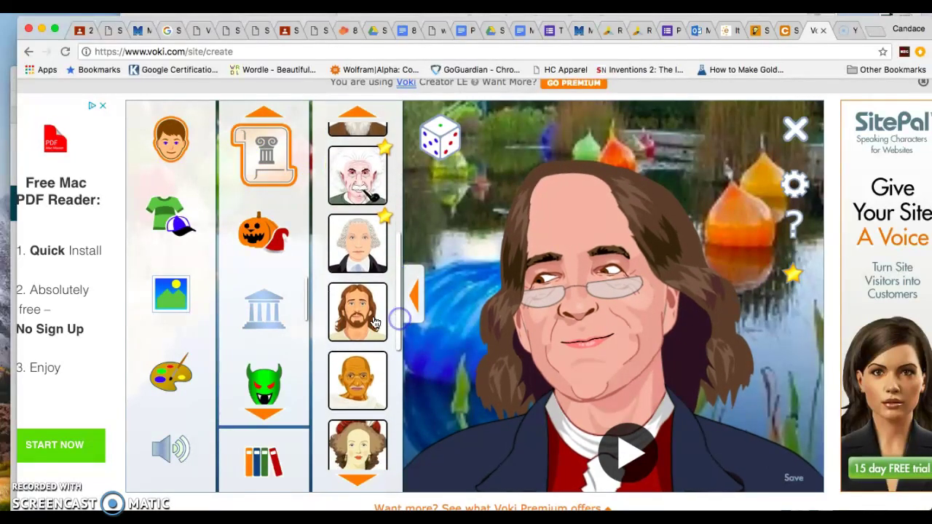
click(375, 322)
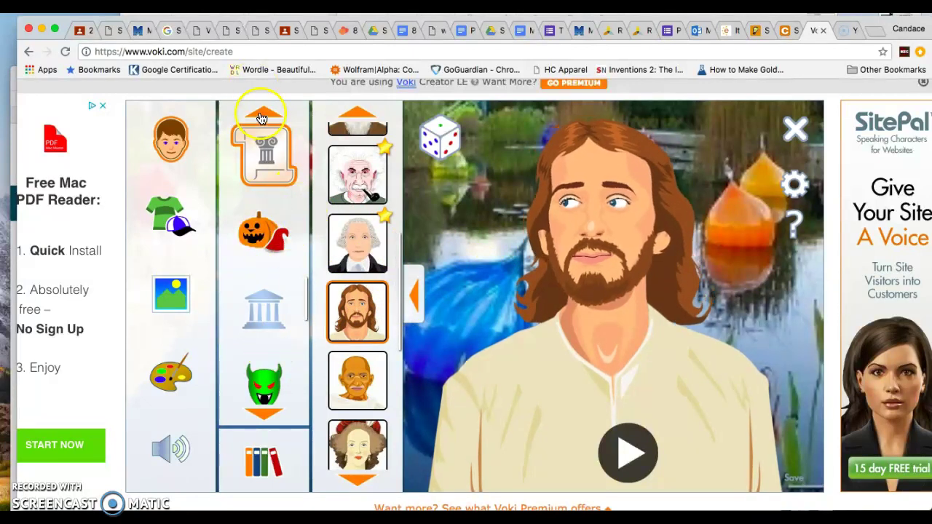
Browse the politicians and holiday character categories, then return to the main categories.
click(275, 164)
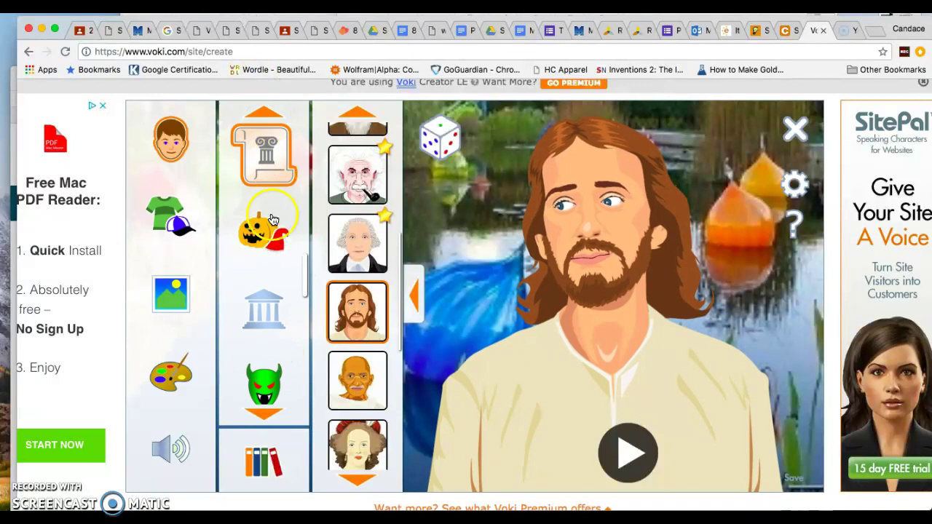
click(266, 310)
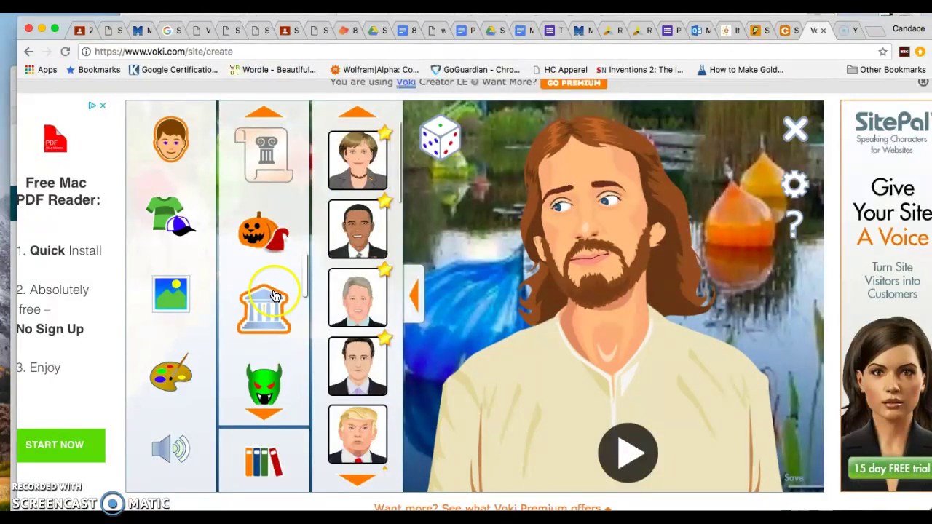
click(268, 156)
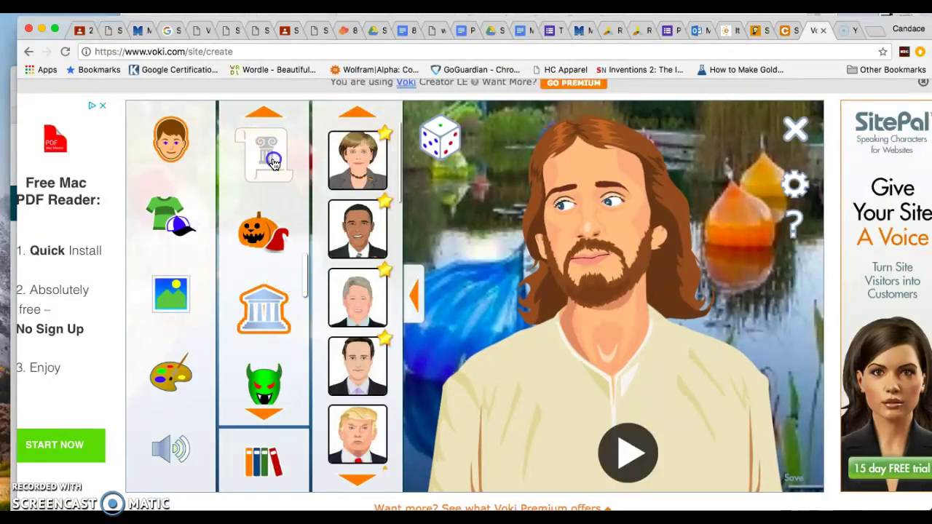
click(271, 232)
click(274, 318)
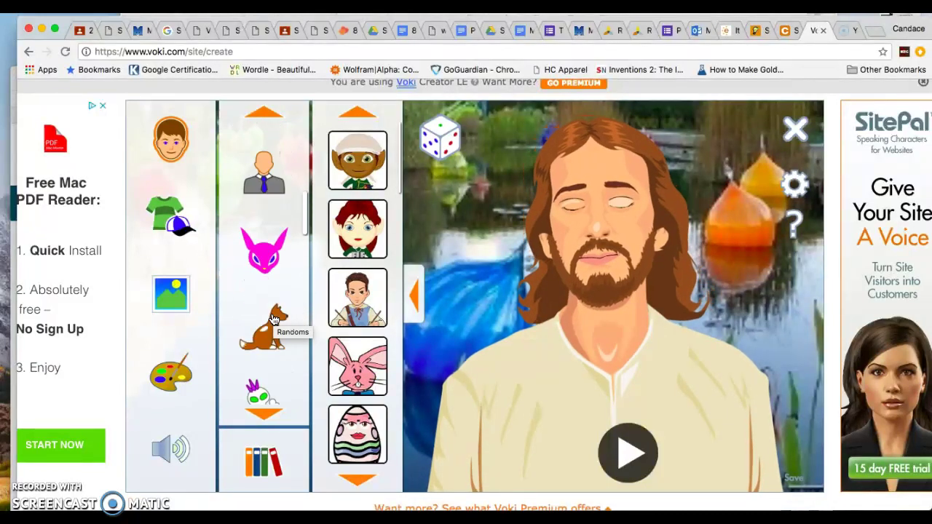
click(213, 144)
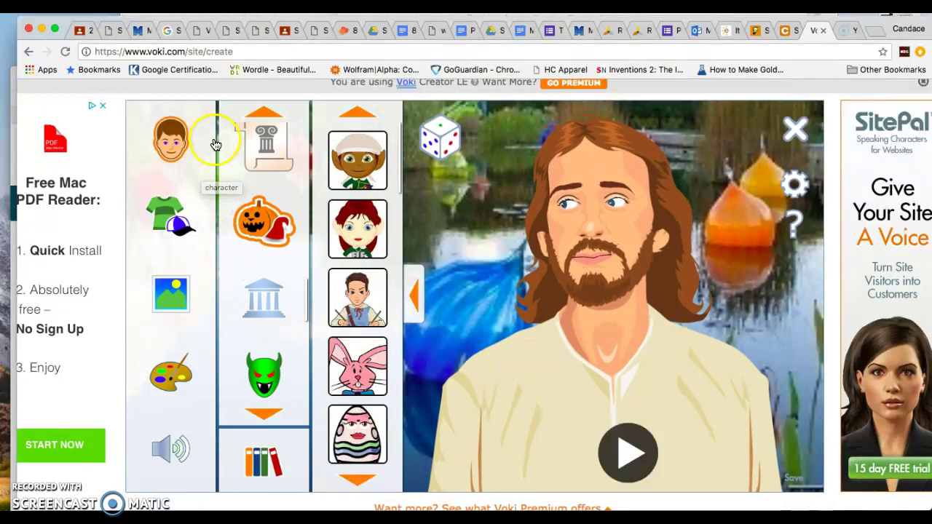
Try a mustache accessory on the avatar's upper lip, then remove it.
click(171, 214)
click(286, 240)
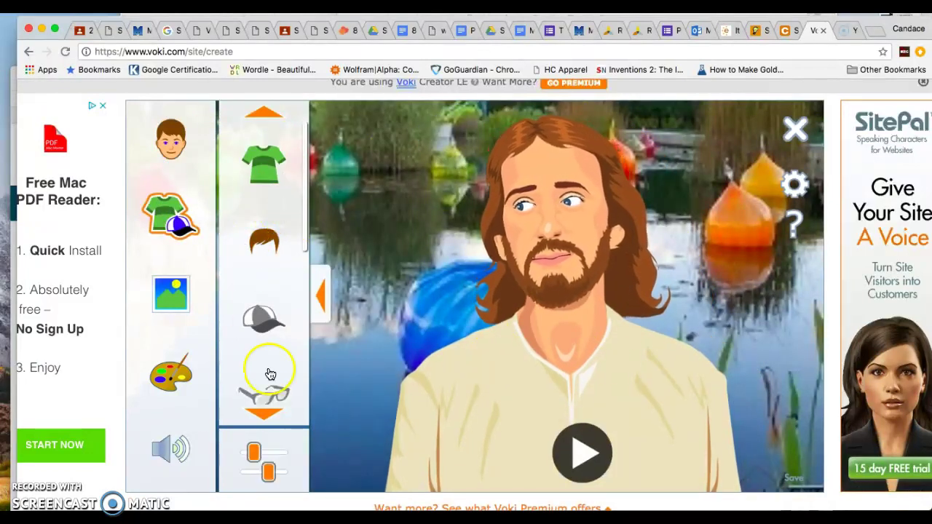
click(269, 416)
click(269, 417)
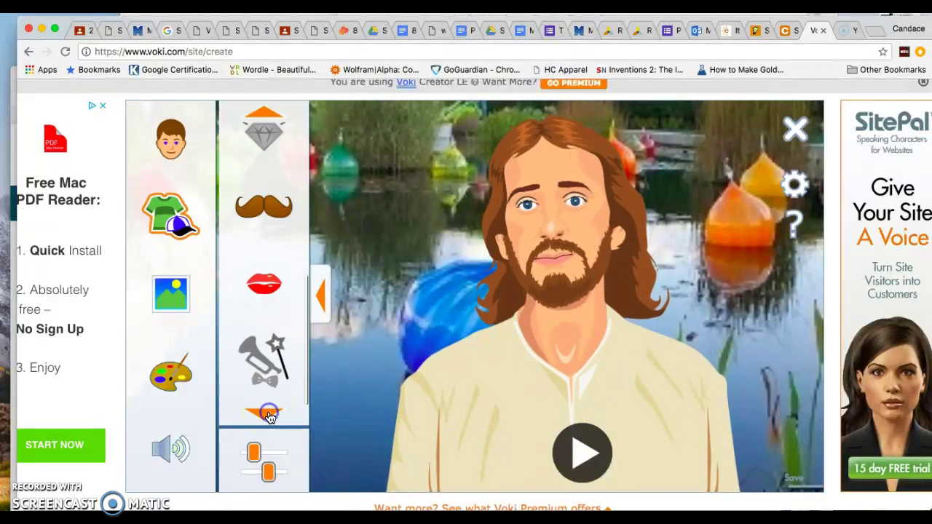
click(266, 222)
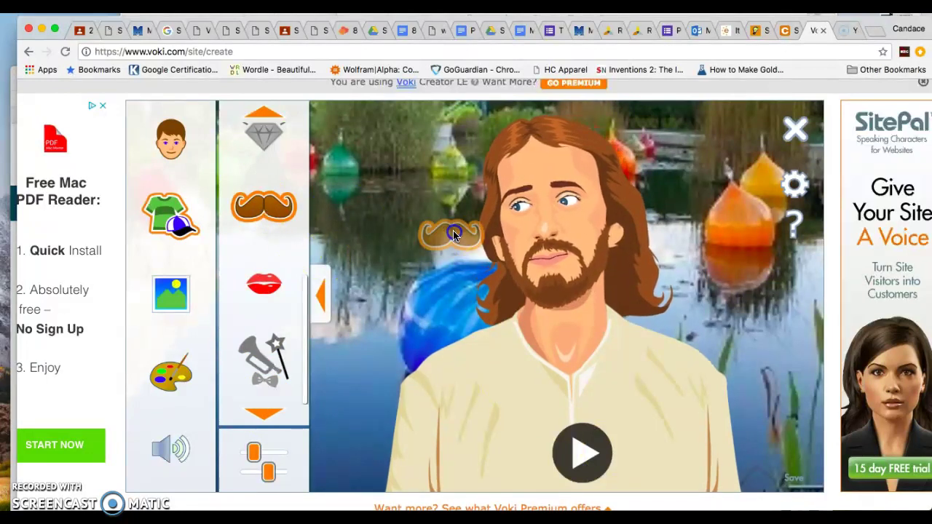
click(550, 254)
click(256, 208)
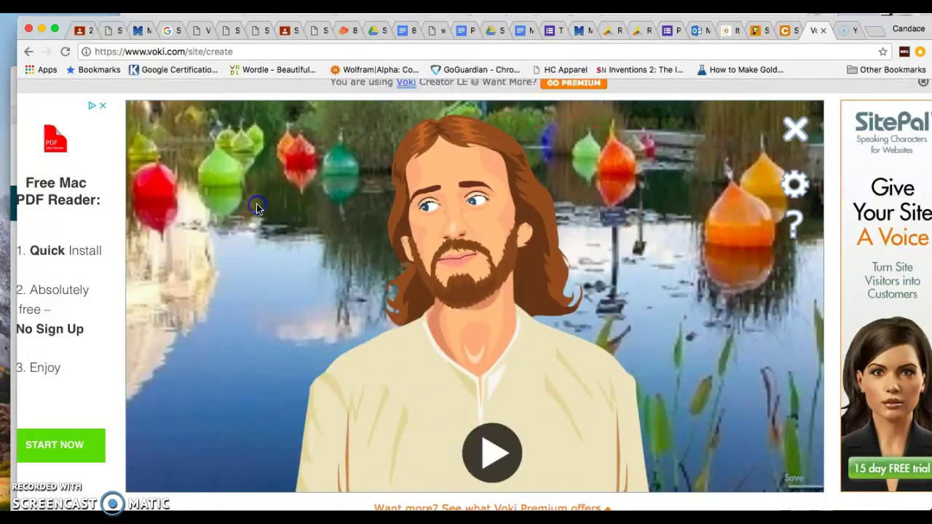
Look at the glasses accessory and apply a lip style to the avatar.
click(184, 224)
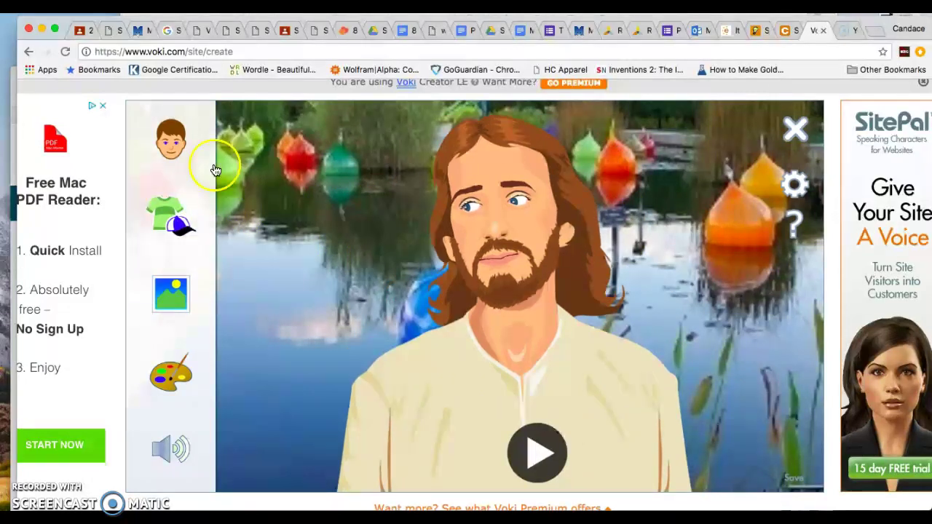
click(177, 227)
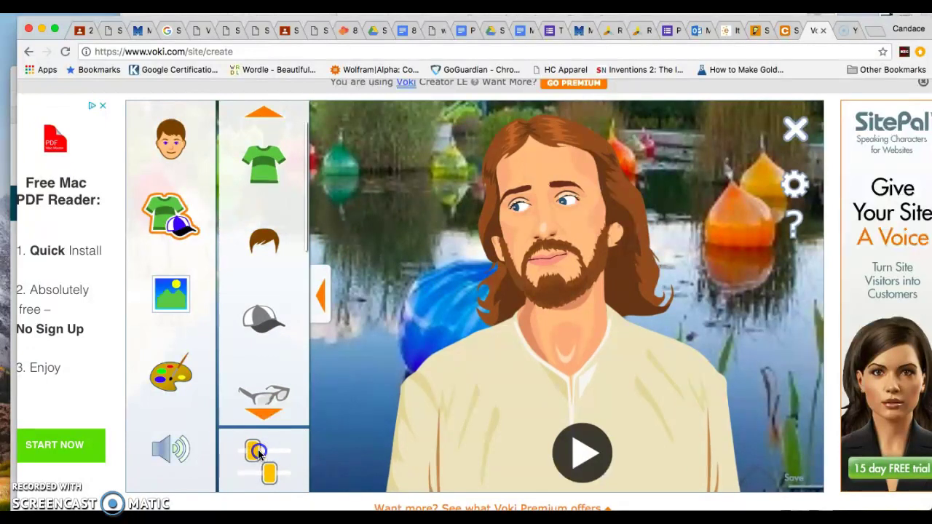
click(271, 397)
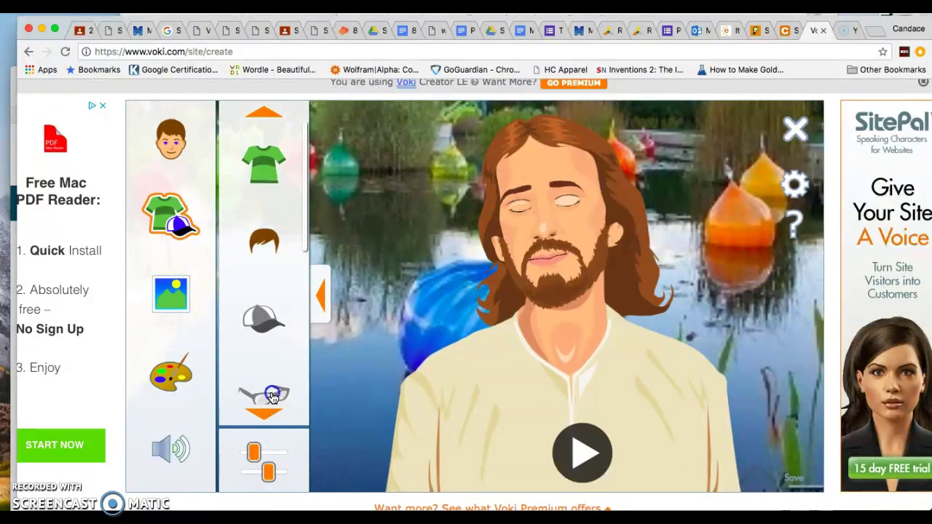
drag(305, 226, 295, 345)
click(266, 302)
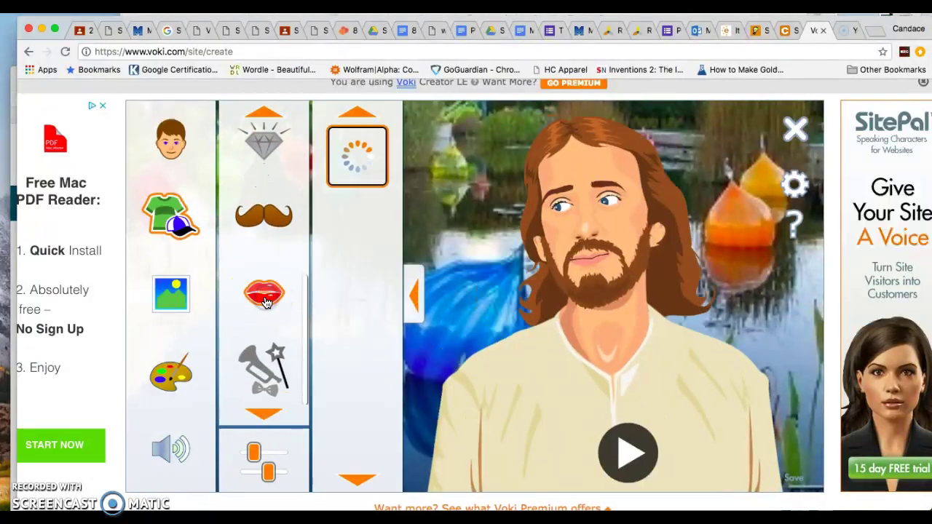
click(354, 182)
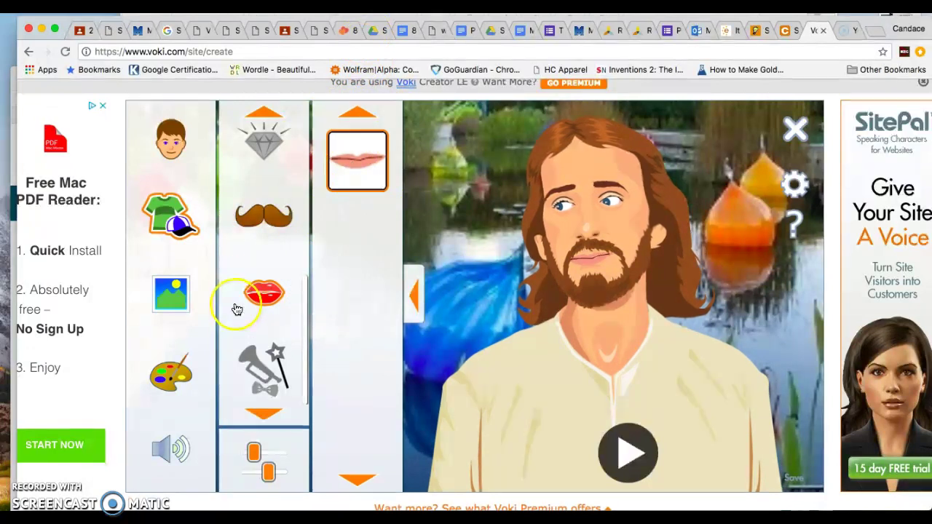
Revisit the mustache and accessory choices, then browse hair styles and shirts.
scroll(240, 332, up, 2)
click(252, 333)
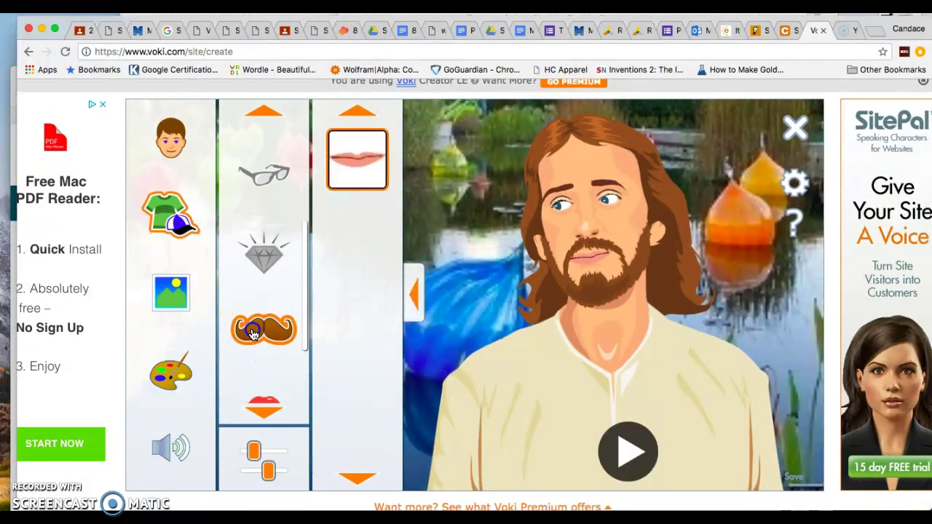
click(259, 239)
scroll(260, 233, up, 3)
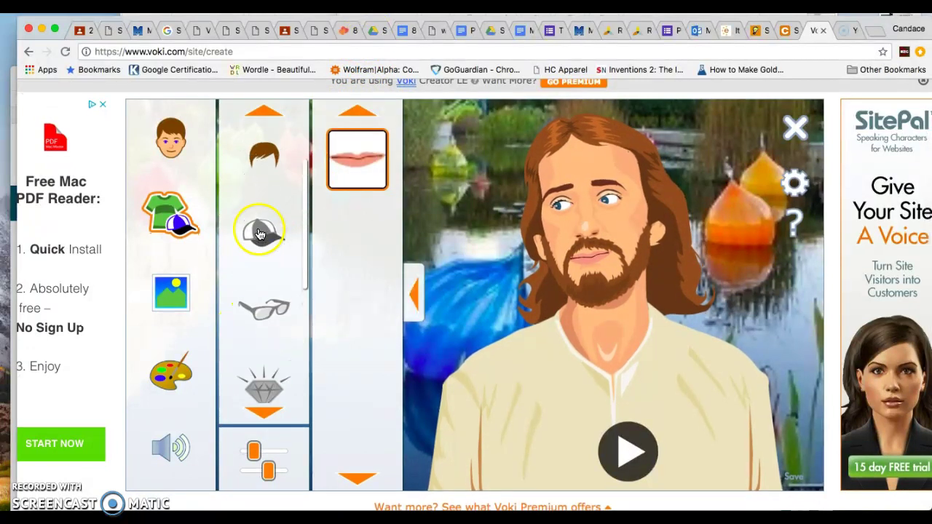
scroll(259, 233, up, 1)
click(260, 228)
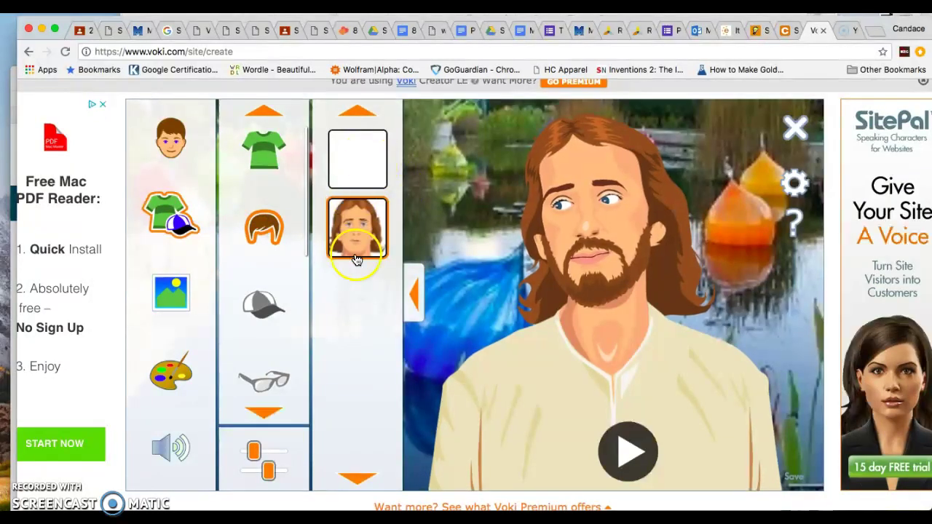
click(268, 156)
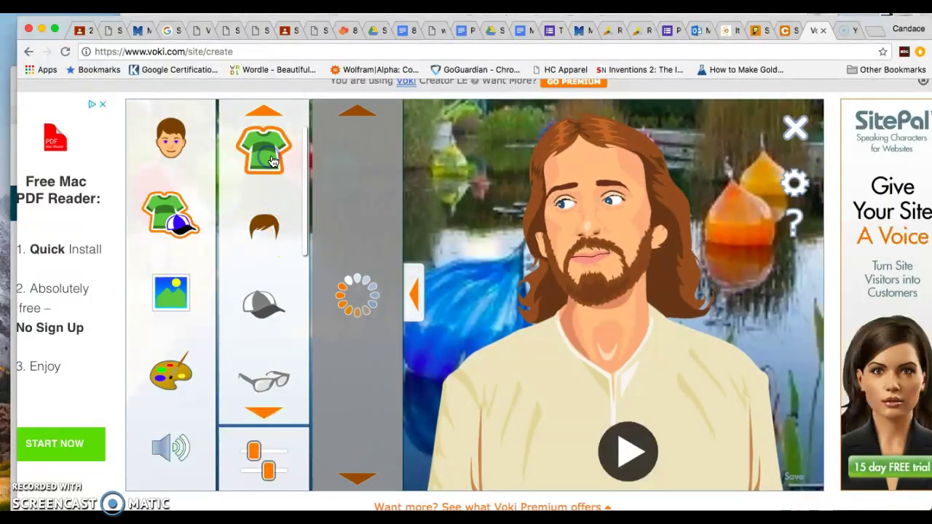
click(182, 243)
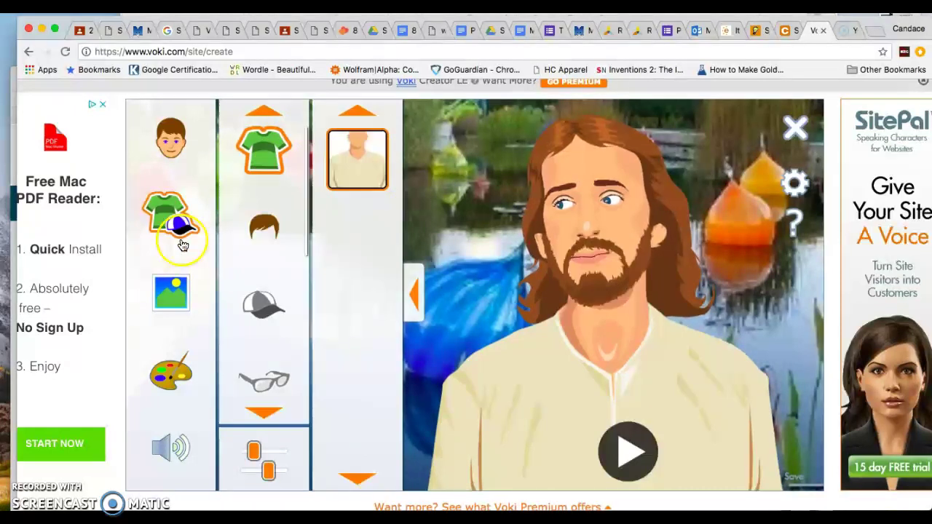
click(171, 292)
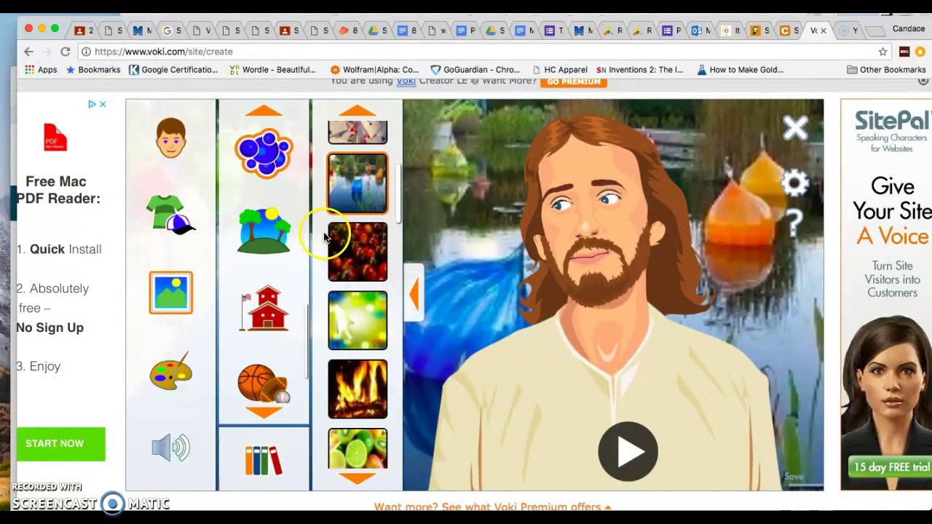
Try the yellow-green bokeh image, then settle on the palm-leaf background.
click(376, 300)
drag(395, 198, 391, 258)
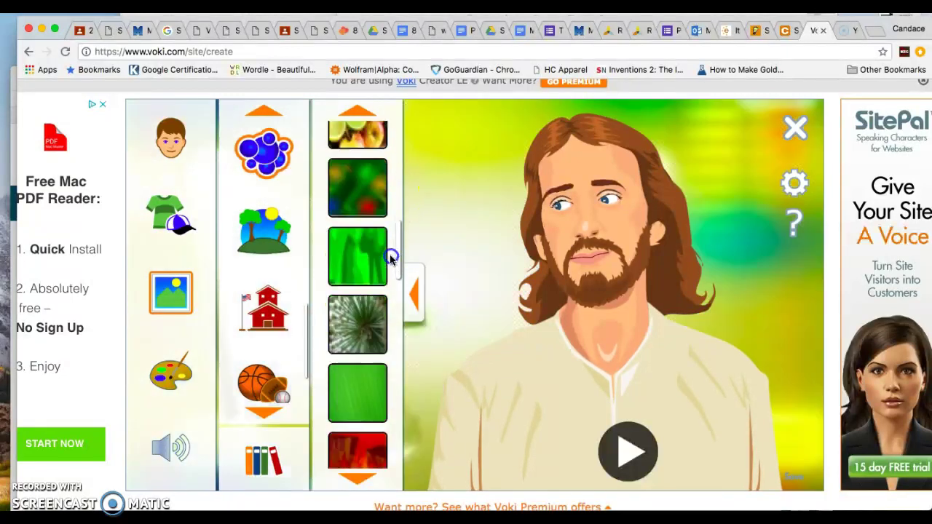
scroll(391, 259, down, 2)
click(364, 298)
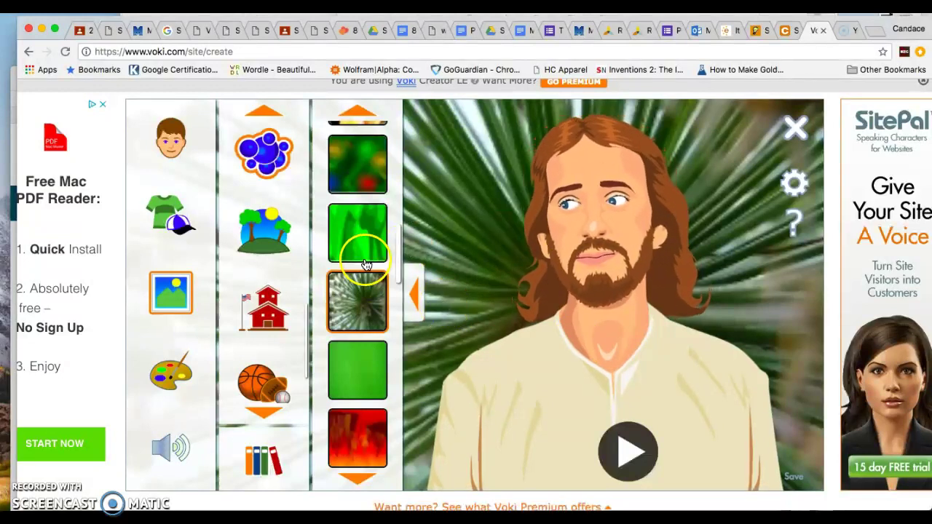
Colour the lips red, then dark brown, finally settling on a brownish red.
click(172, 373)
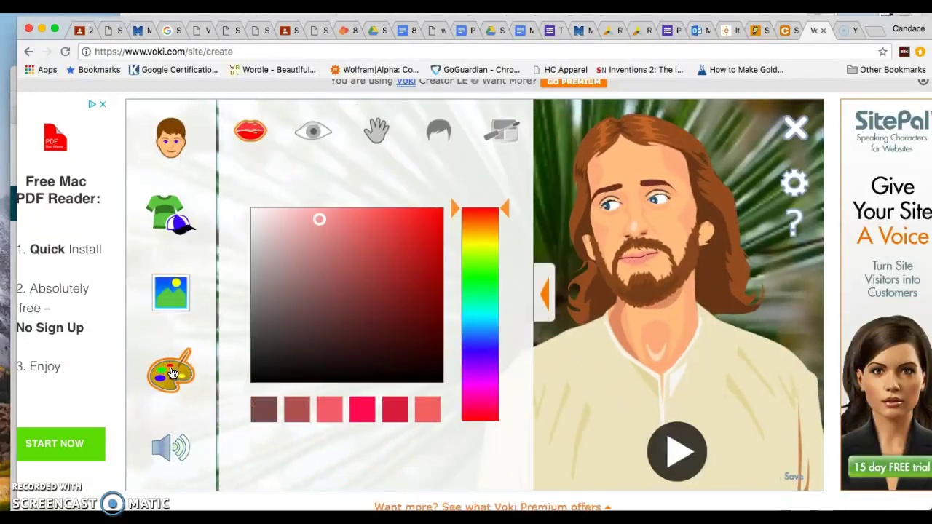
click(172, 346)
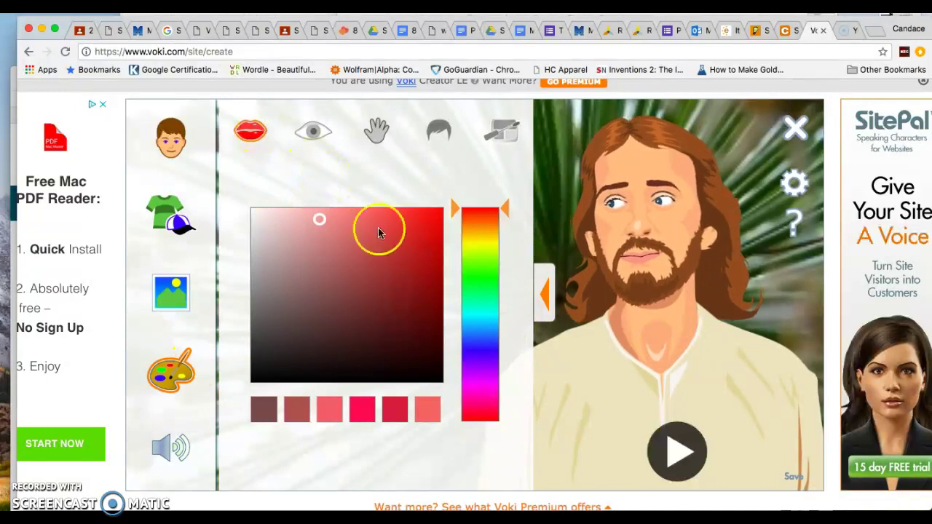
click(370, 412)
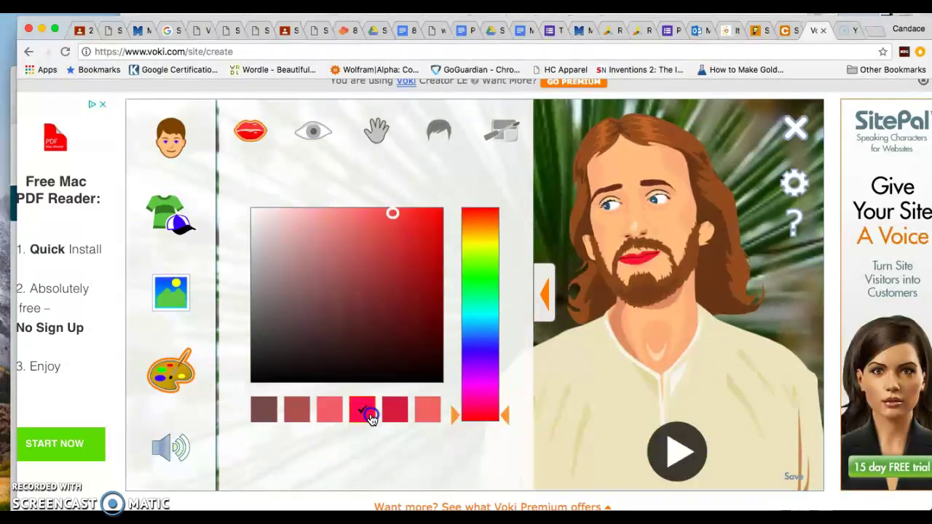
click(265, 410)
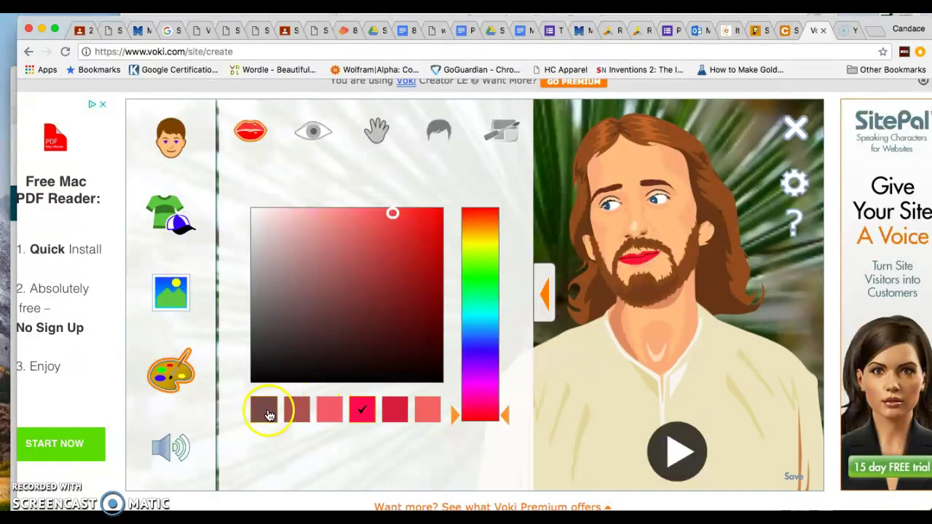
click(294, 418)
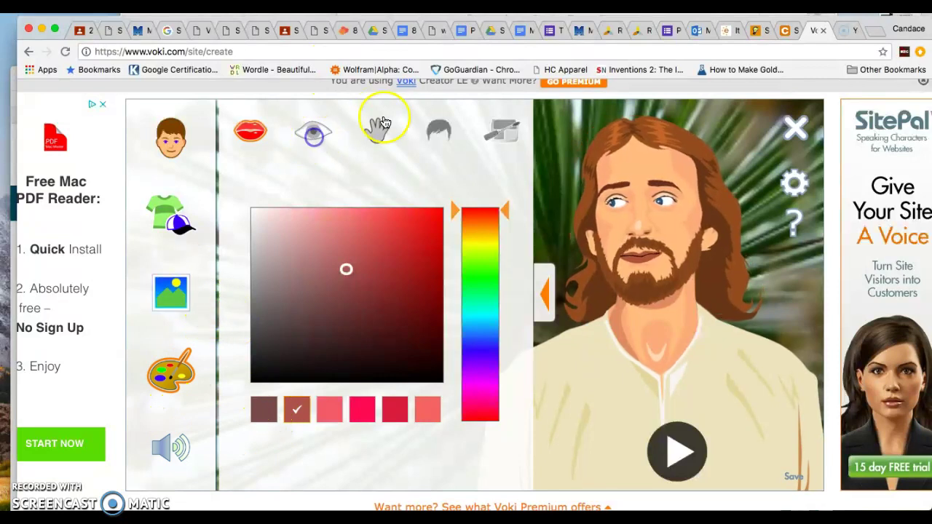
scroll(187, 327, down, 2)
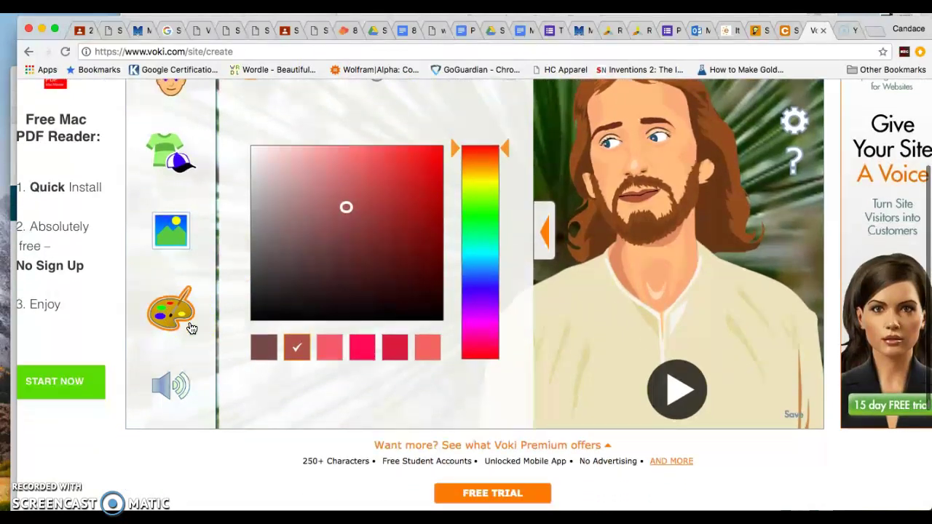
scroll(187, 327, up, 2)
Enter 'Hello, my name is Jesus. I am here to save the World.' and play it back.
click(167, 452)
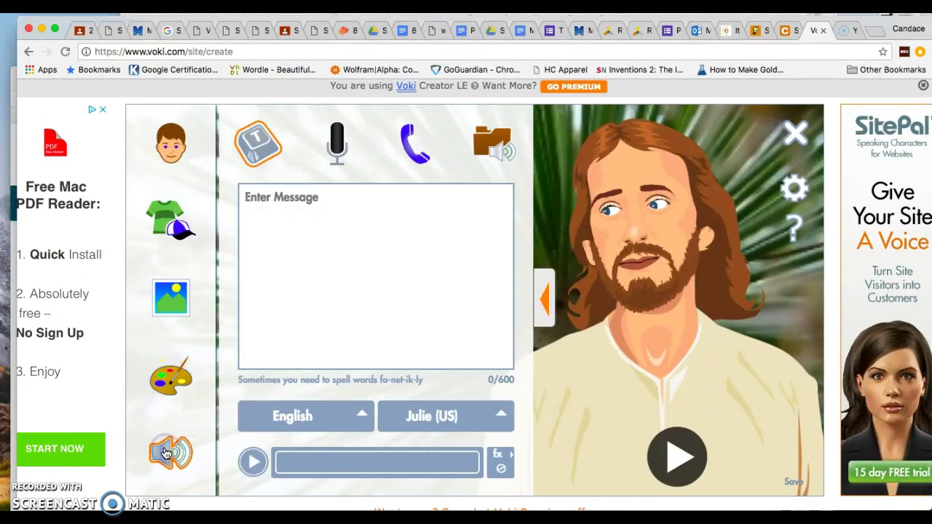
click(262, 410)
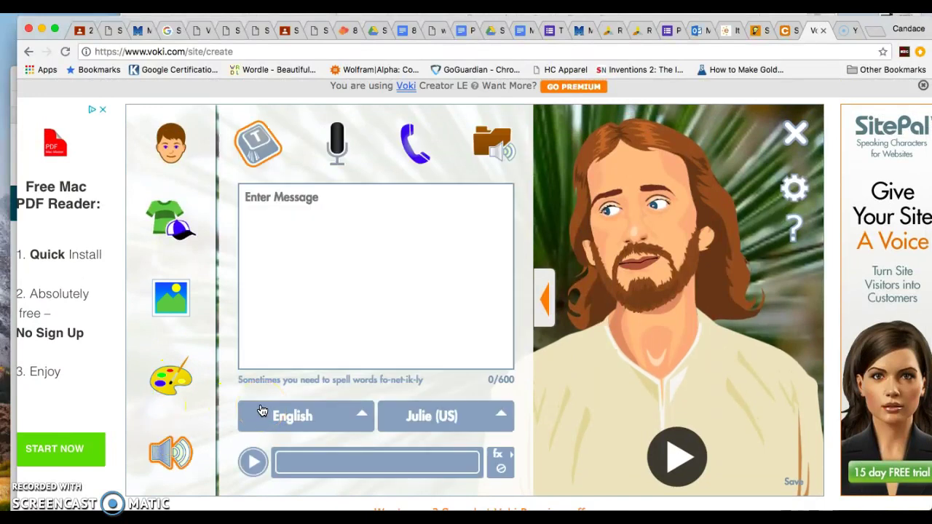
click(334, 198)
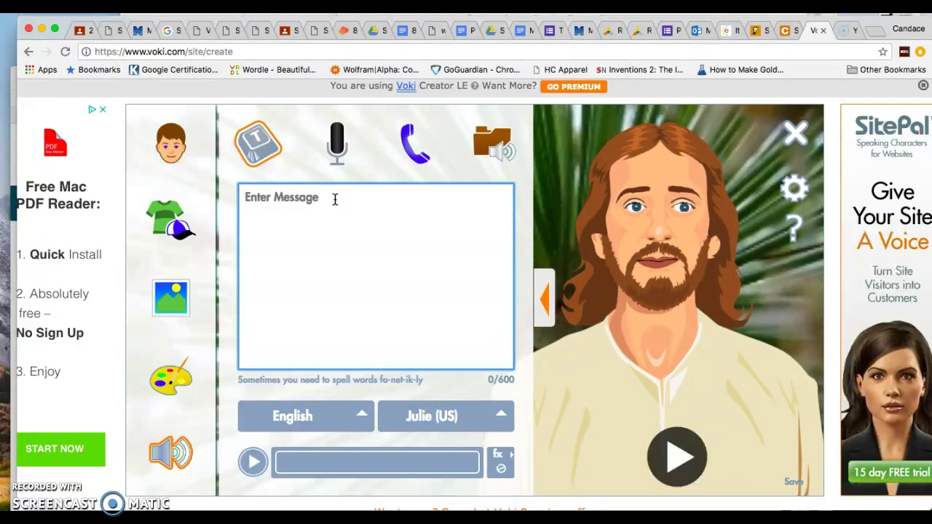
text(Hel)
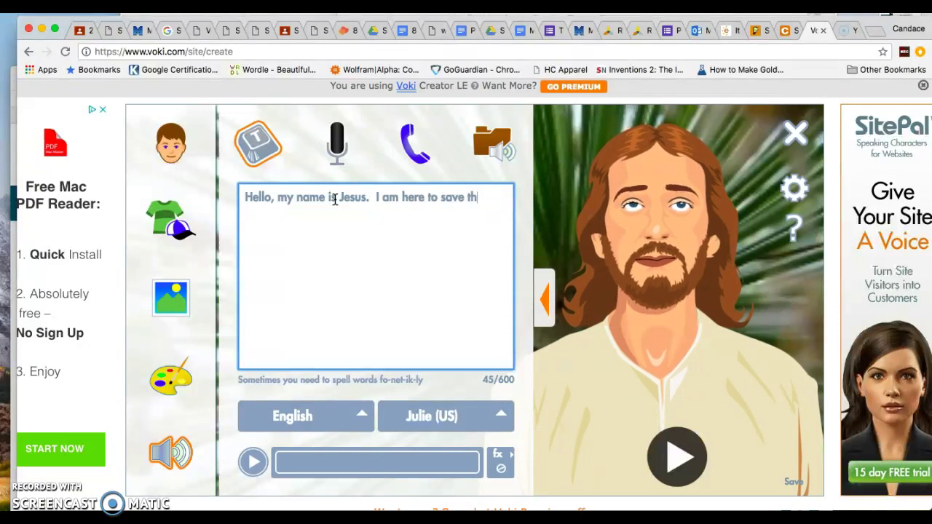
text(World.)
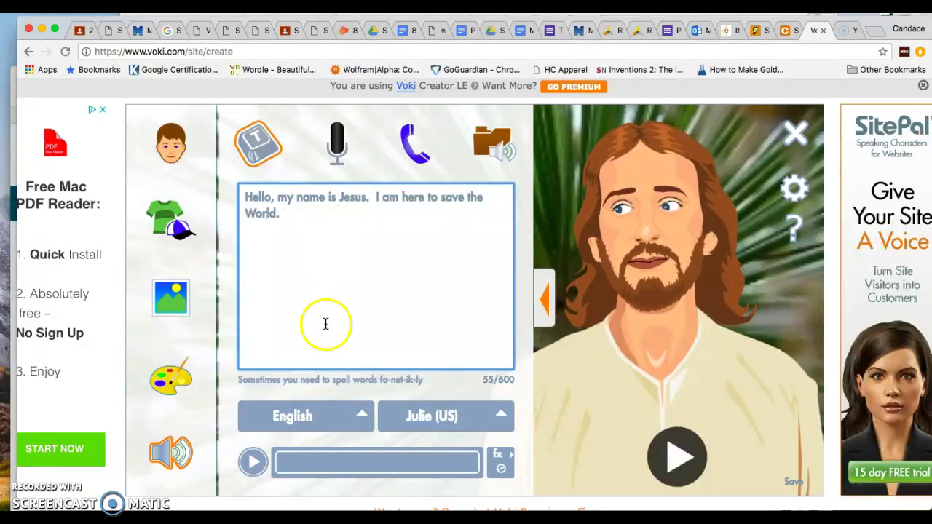
click(250, 463)
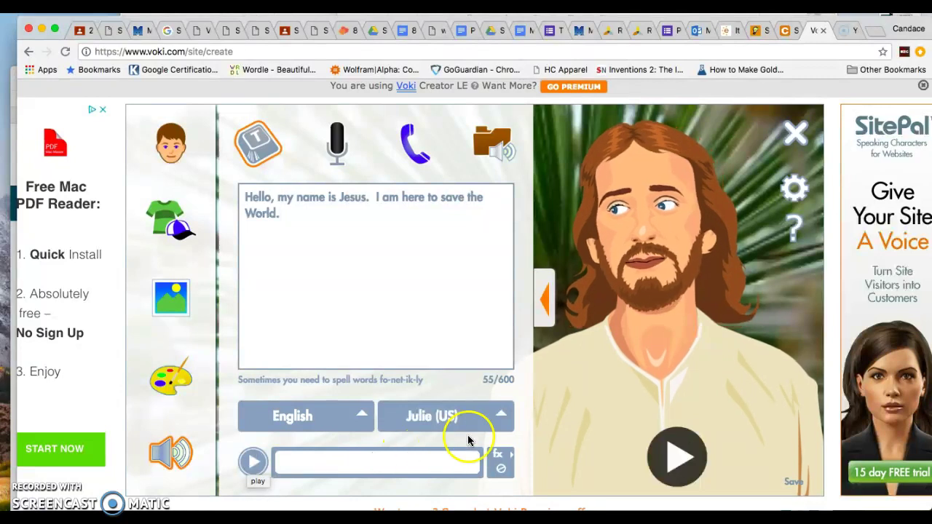
Switch the greeting voice from Julie (US) to Dave (US) in English and play it back.
click(501, 414)
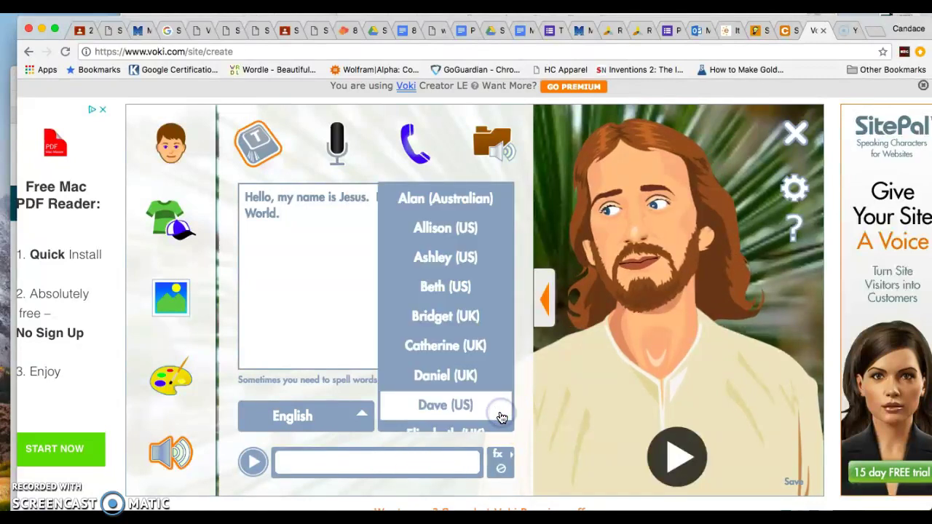
click(413, 404)
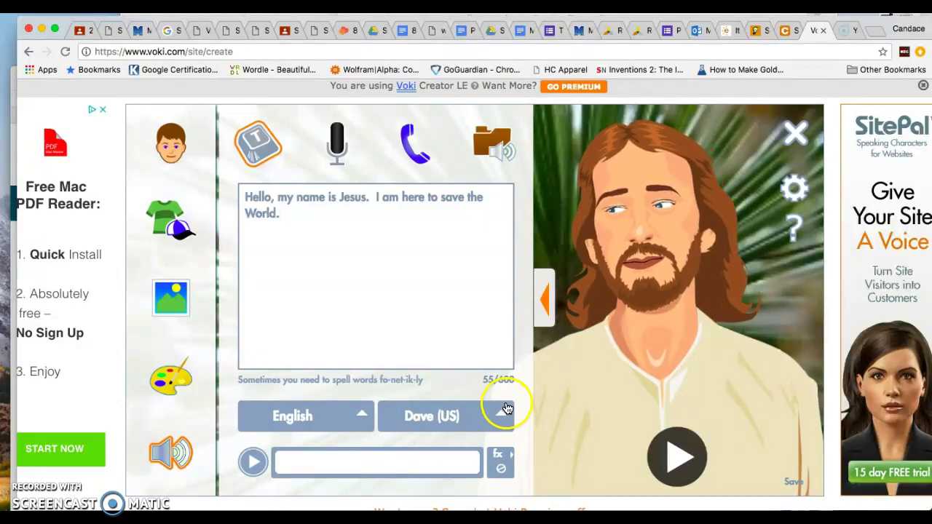
click(359, 420)
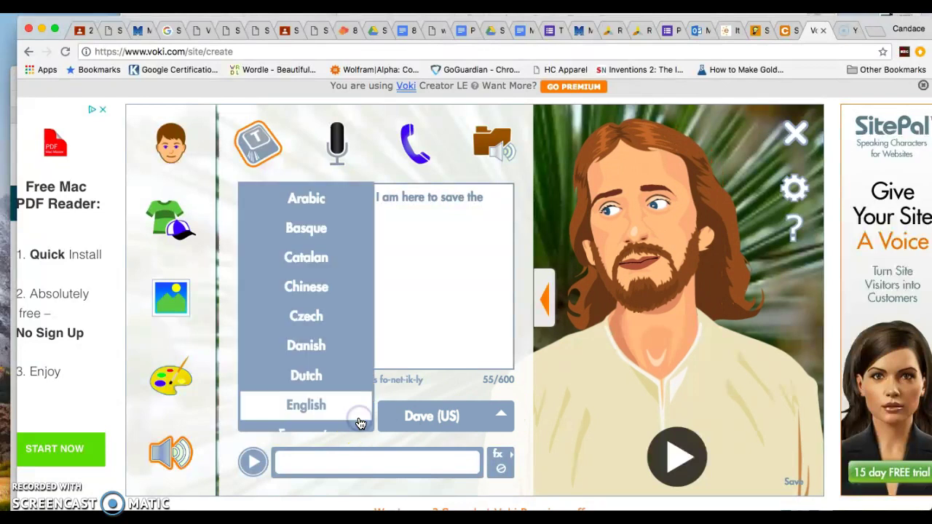
click(349, 412)
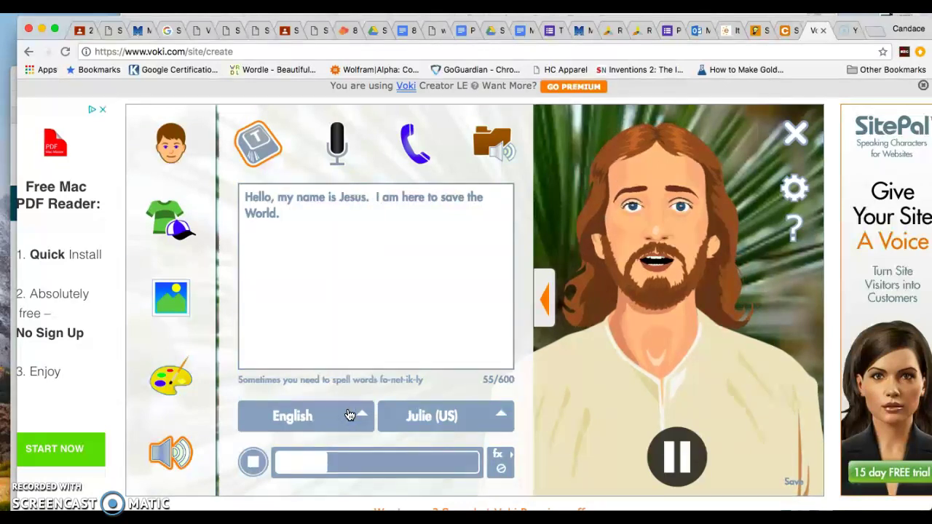
click(474, 415)
click(445, 405)
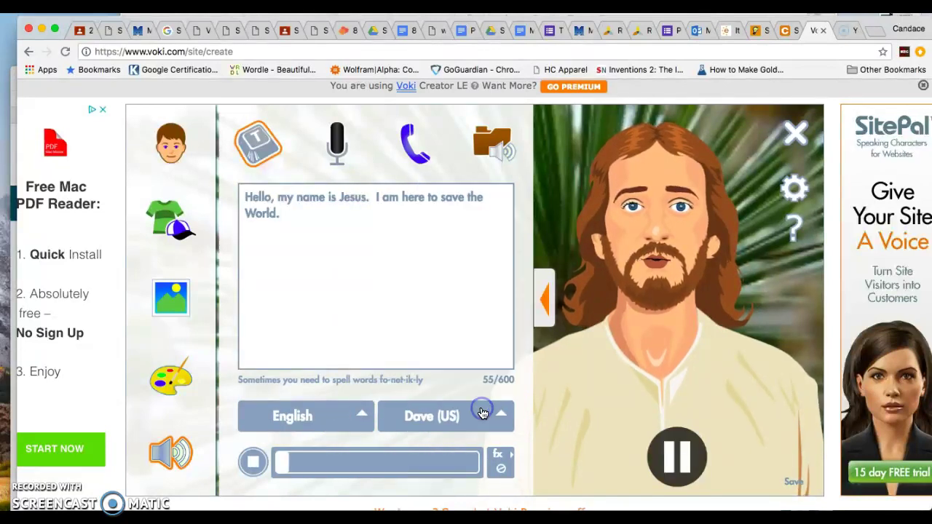
click(252, 461)
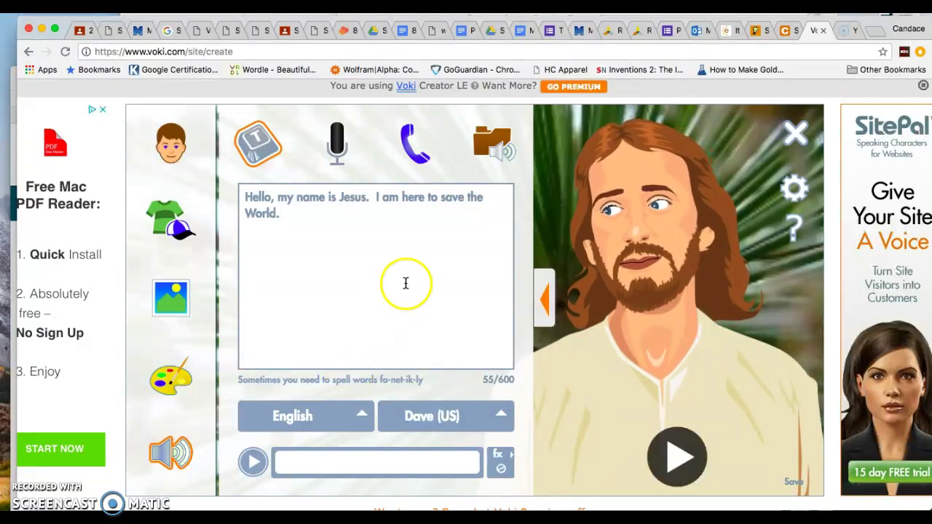
Record a short microphone greeting and confirm the 'Recorded by Mic' clip appears in the audio library.
click(339, 151)
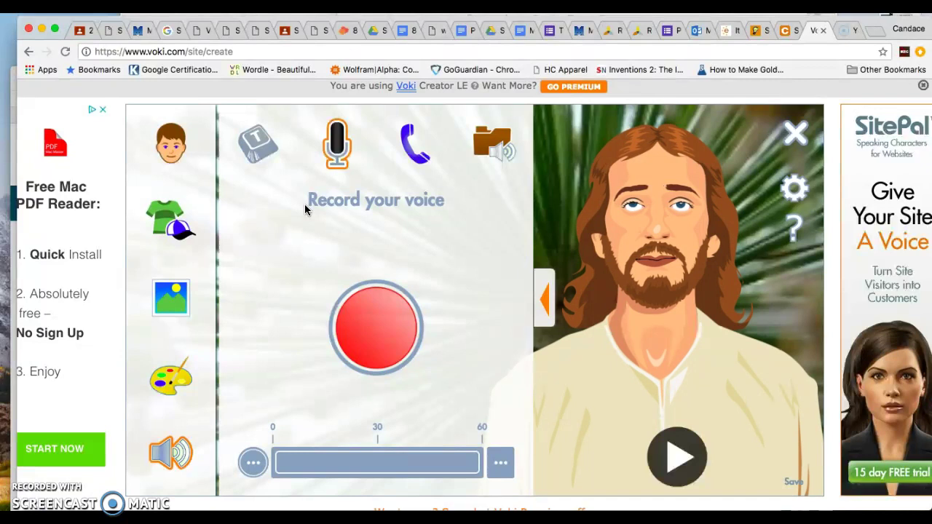
click(377, 346)
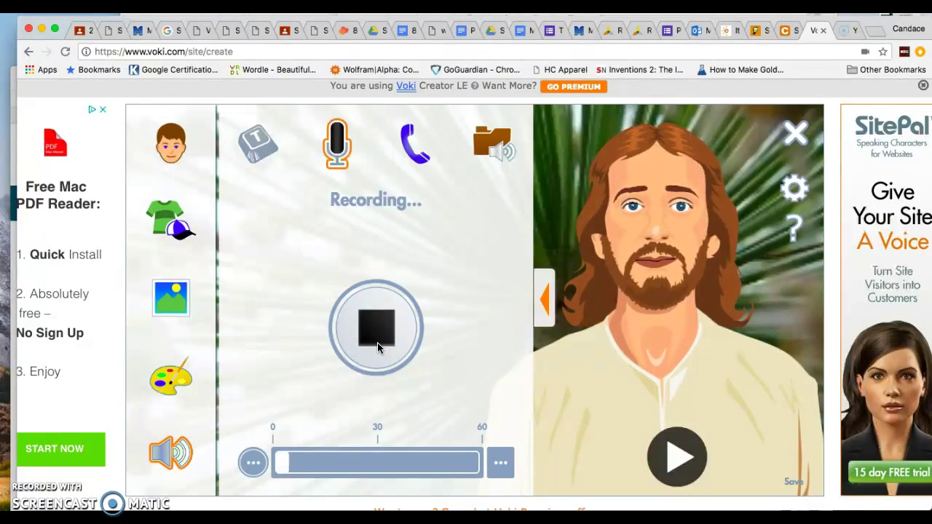
click(377, 342)
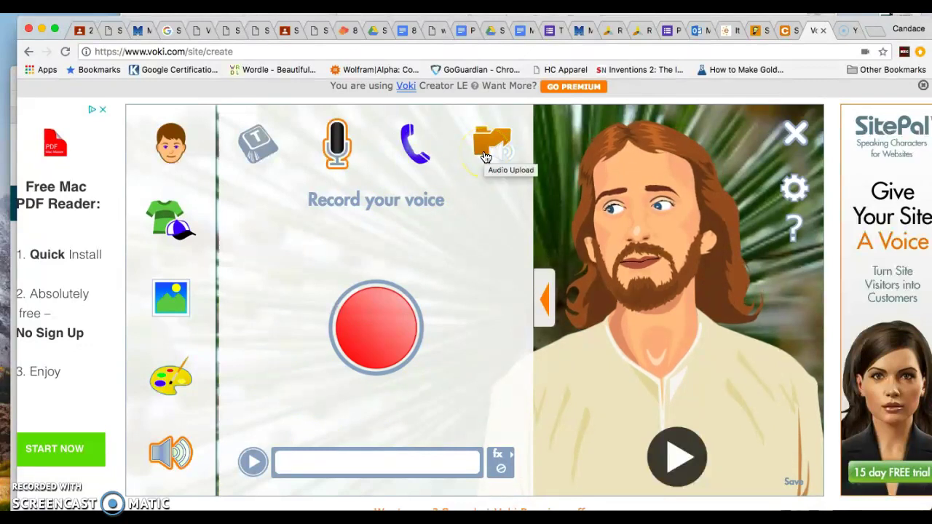
click(484, 152)
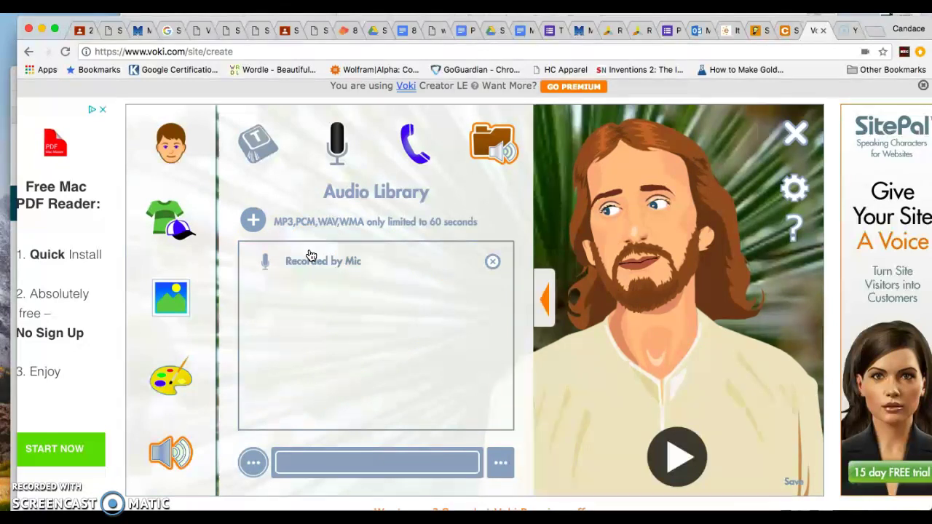
click(335, 142)
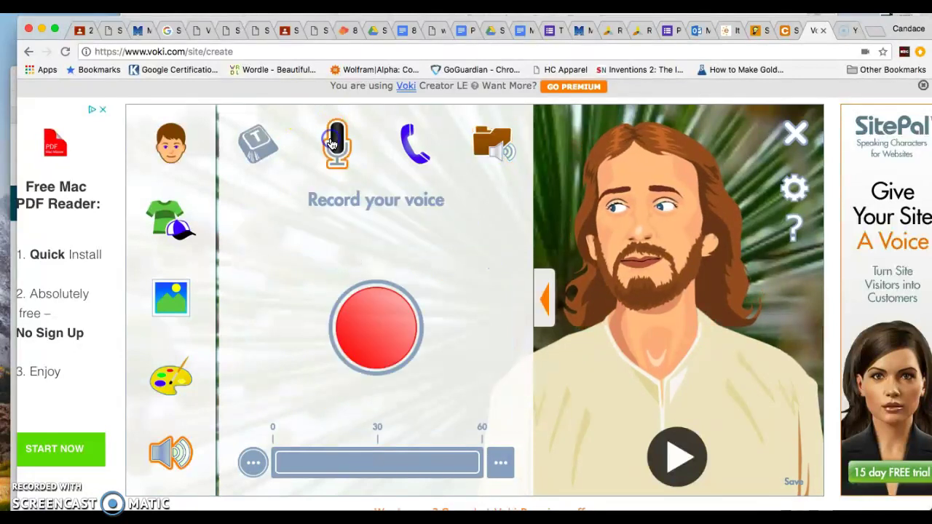
Enter 'Hello my name is Jesus. I am here to save the world.' as the English, Dave (US) text-to-speech message.
click(270, 142)
click(314, 219)
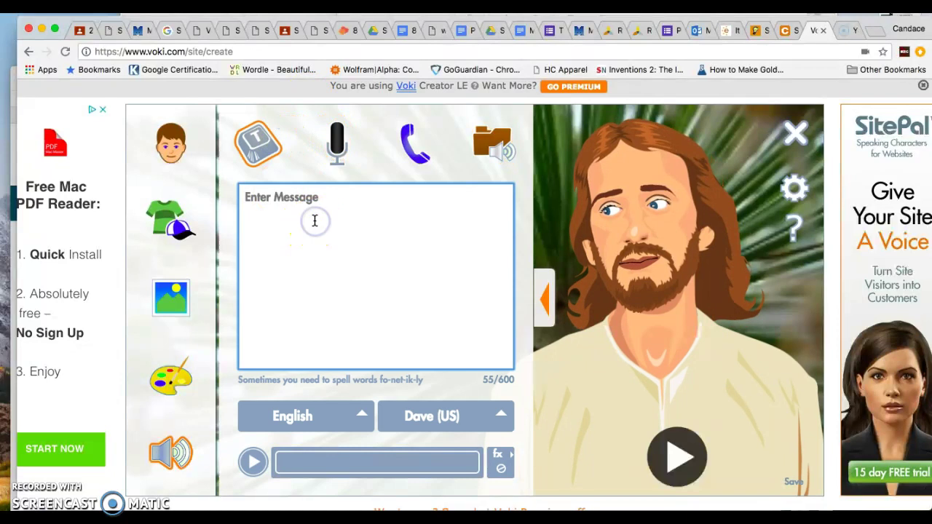
text(Hello my name )
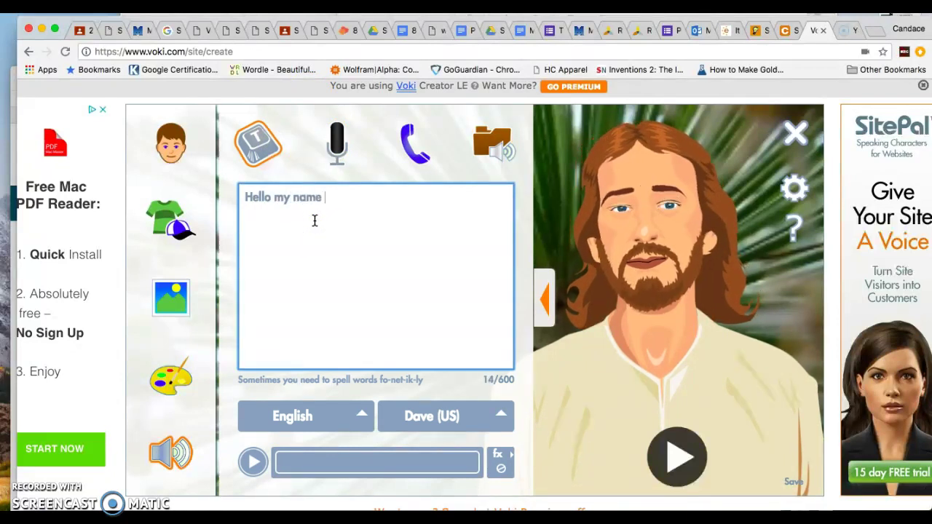
text(is Jesus)
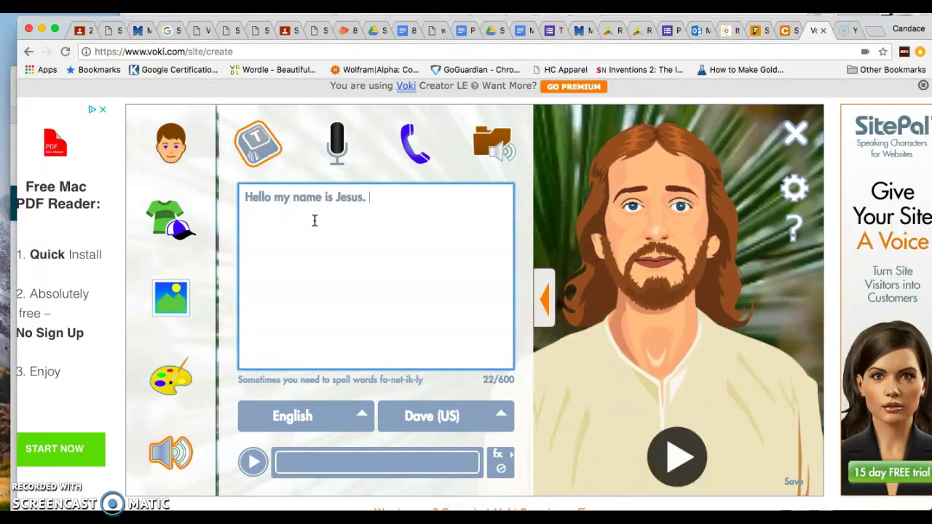
text(.  I am here to save)
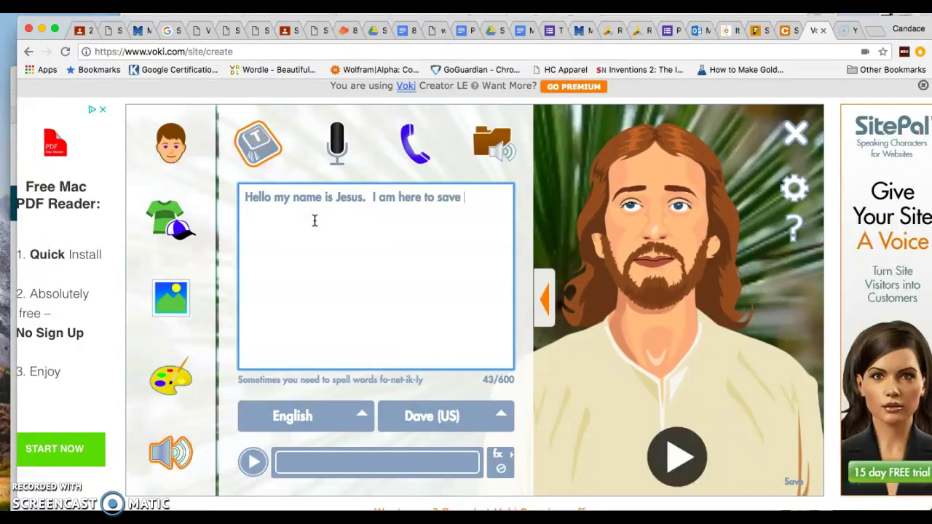
text( the wo)
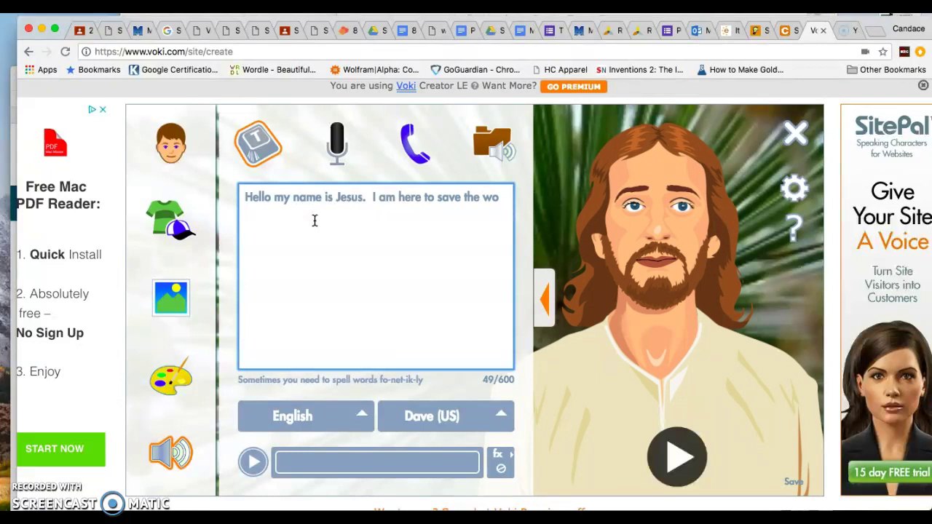
text(rld.)
click(299, 159)
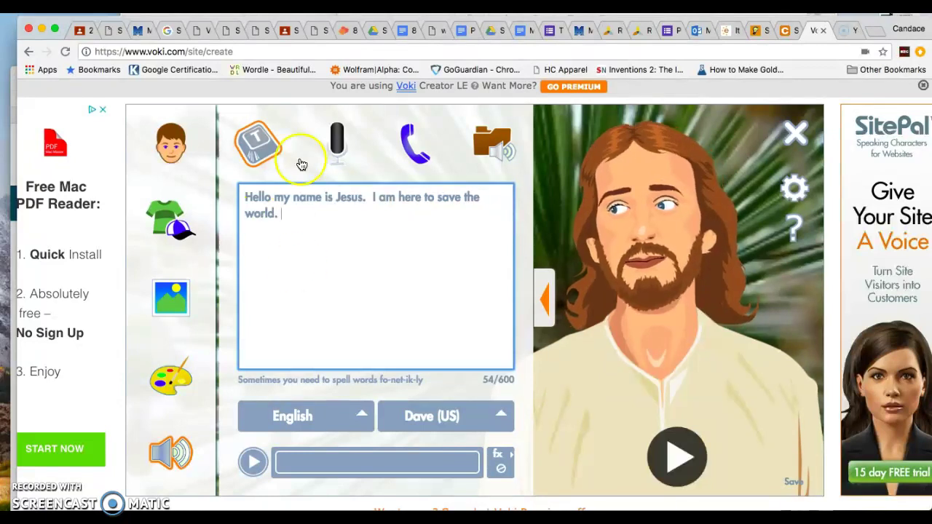
click(315, 262)
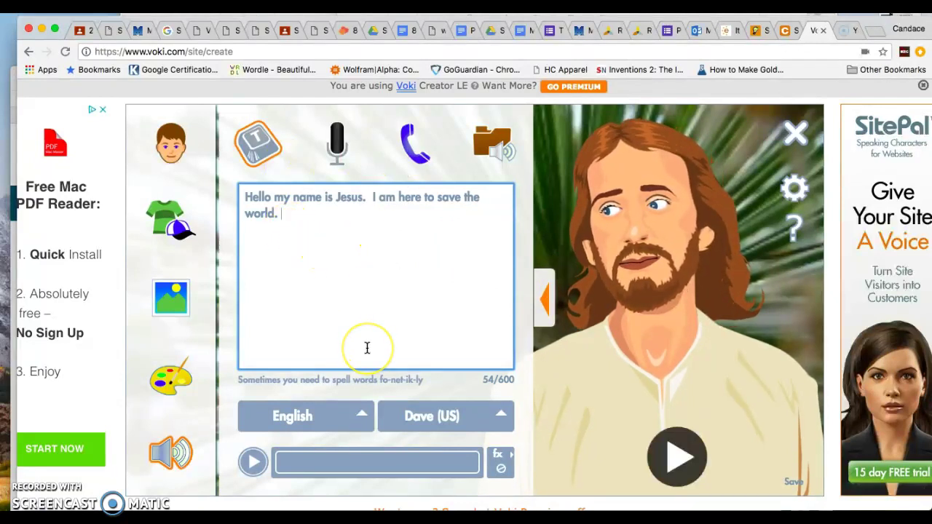
Collapse the editor panels and save the Voki under the name 'Jesus'.
scroll(367, 348, down, 3)
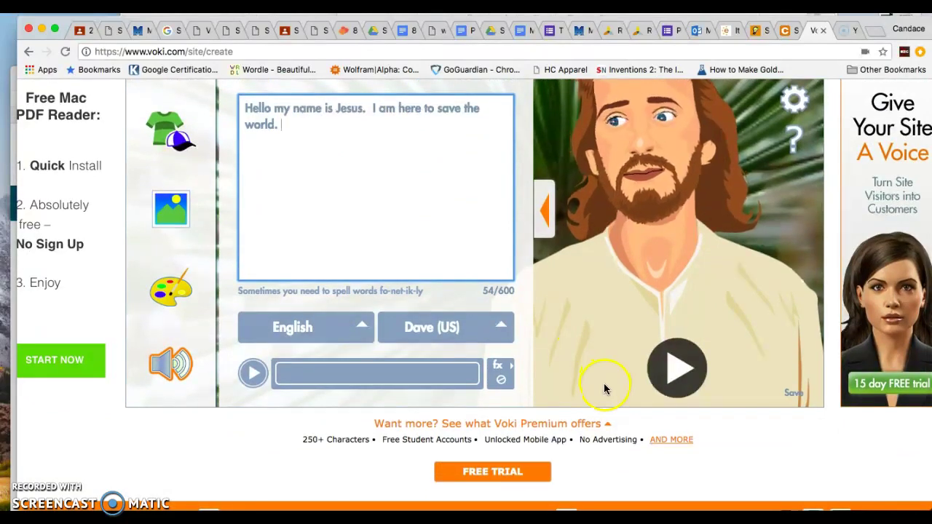
scroll(586, 379, up, 5)
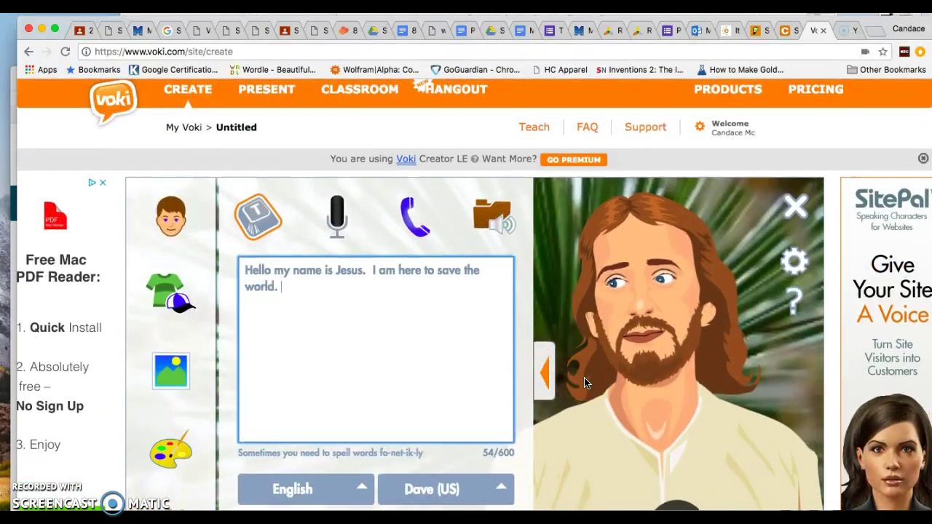
scroll(584, 377, down, 3)
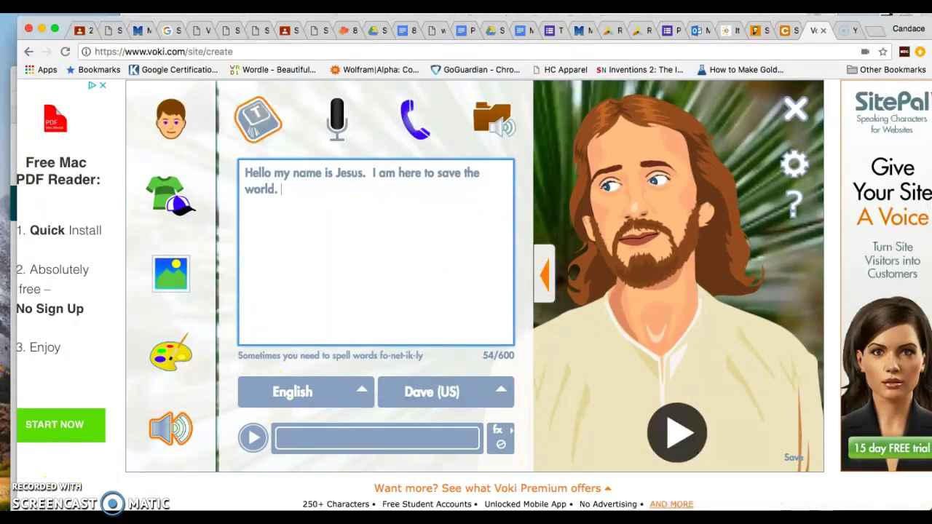
click(792, 437)
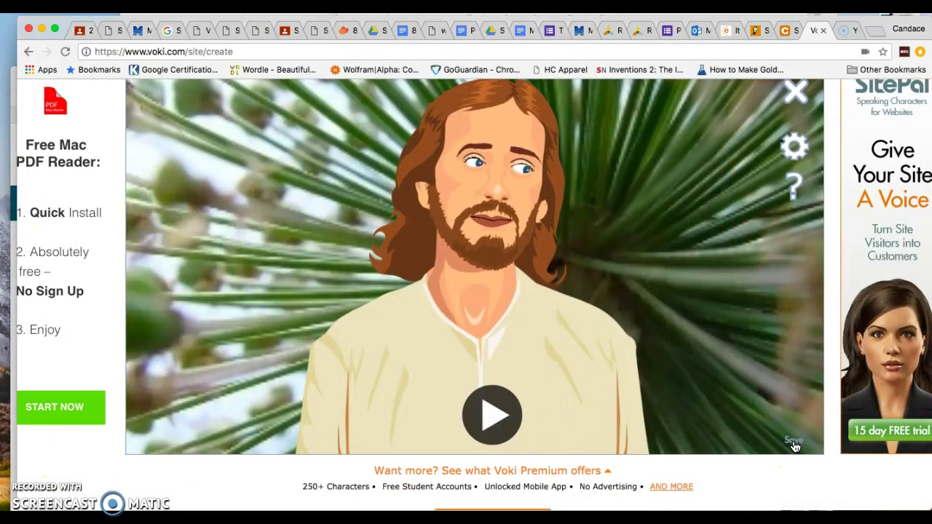
click(794, 442)
click(449, 232)
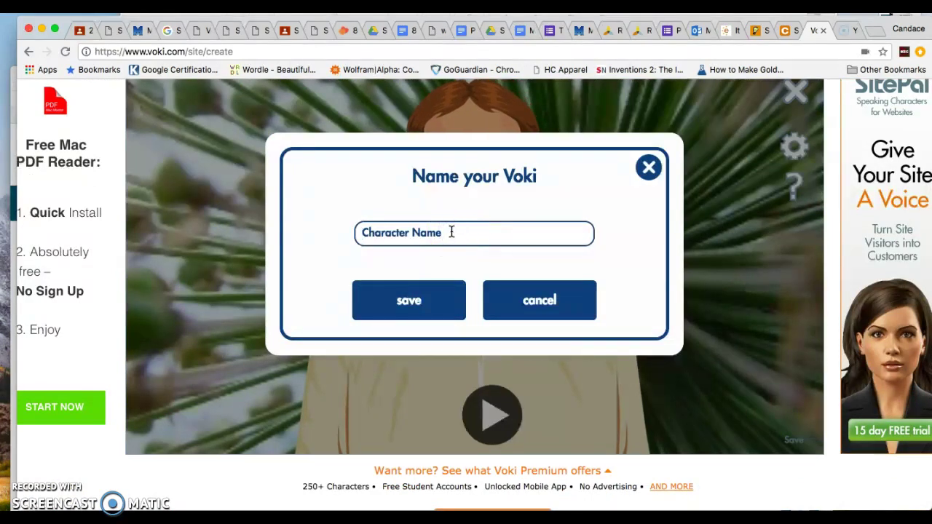
click(402, 300)
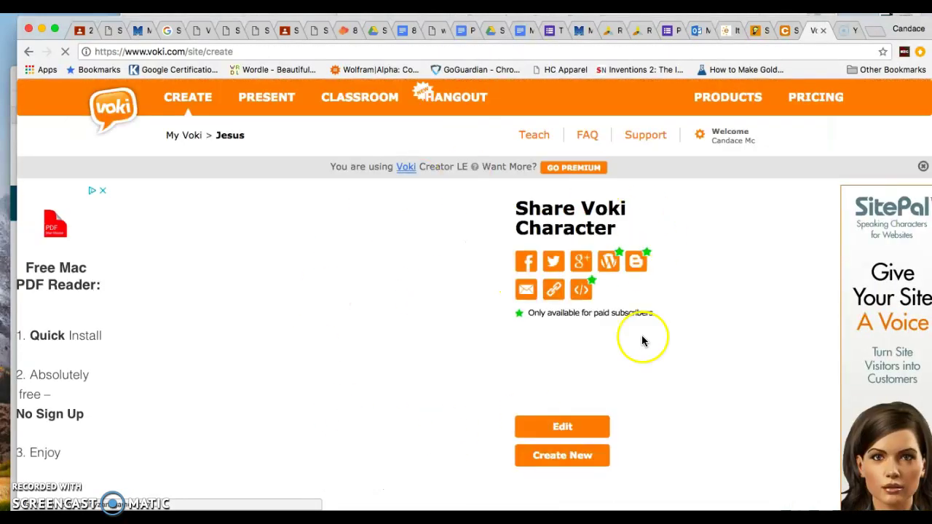
click(553, 291)
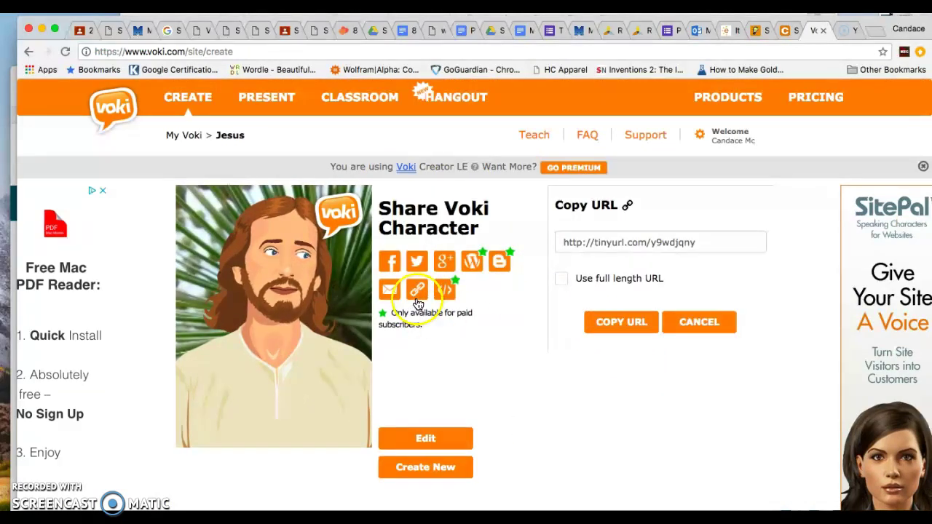
click(716, 240)
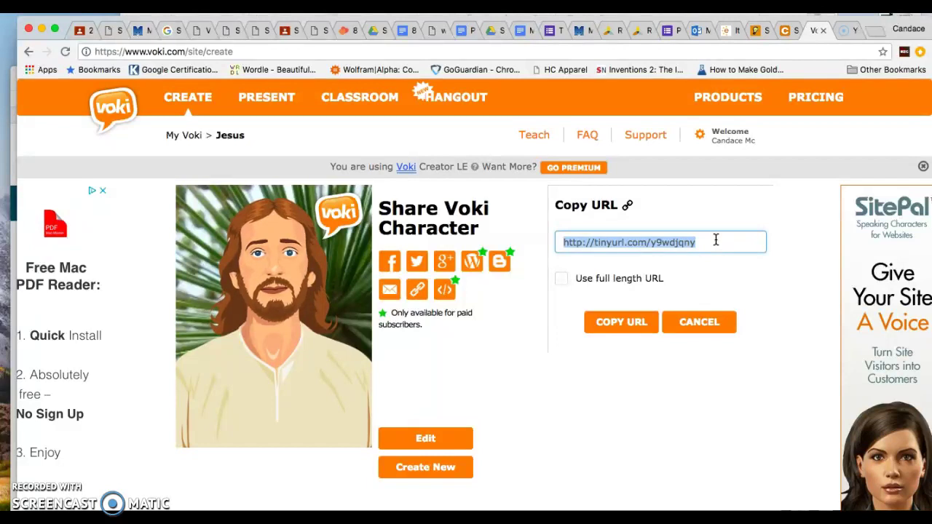
click(640, 321)
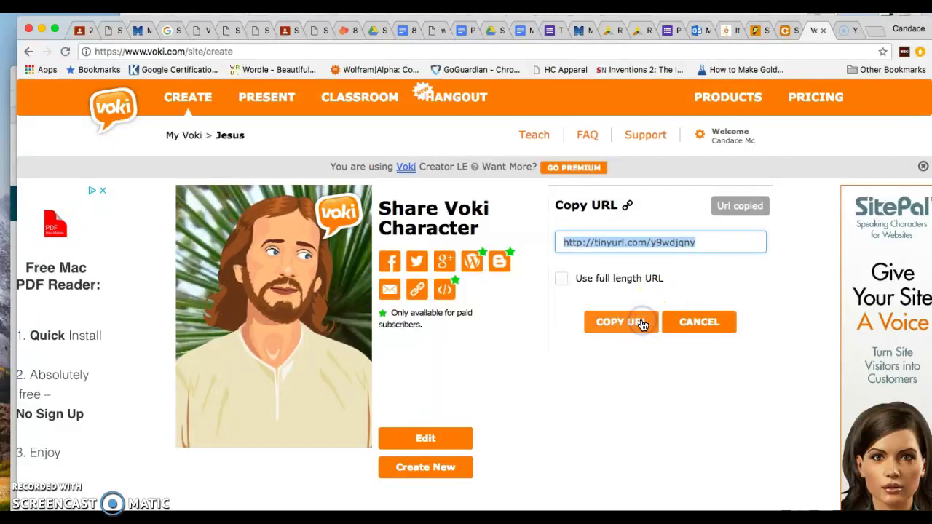
click(82, 30)
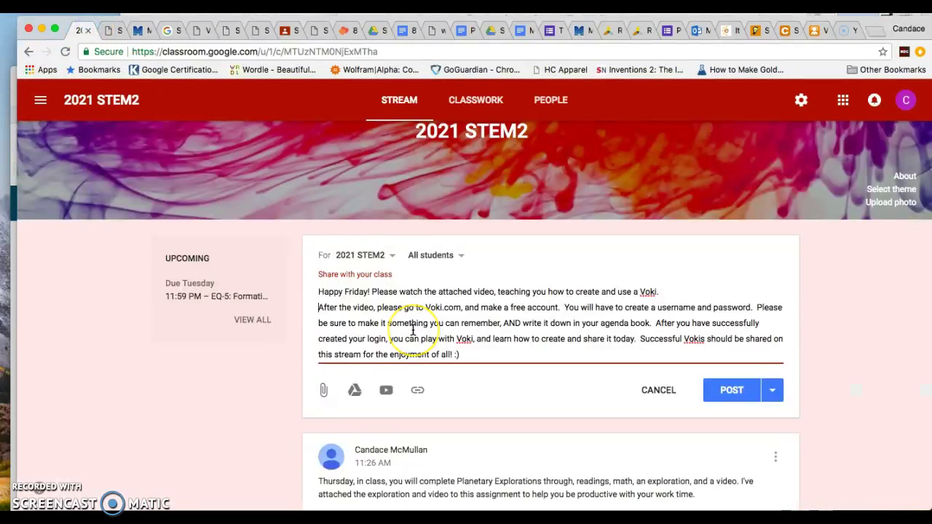
scroll(413, 329, down, 2)
scroll(413, 329, up, 1)
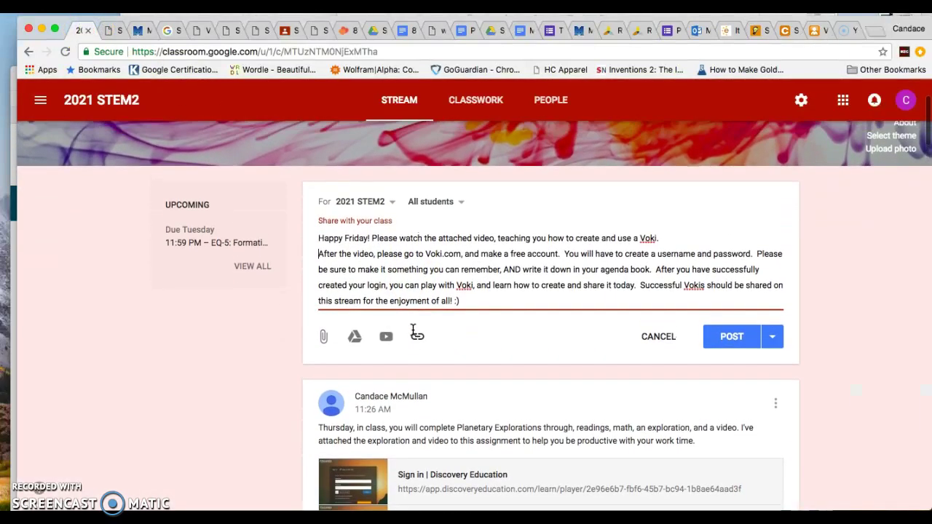
click(418, 338)
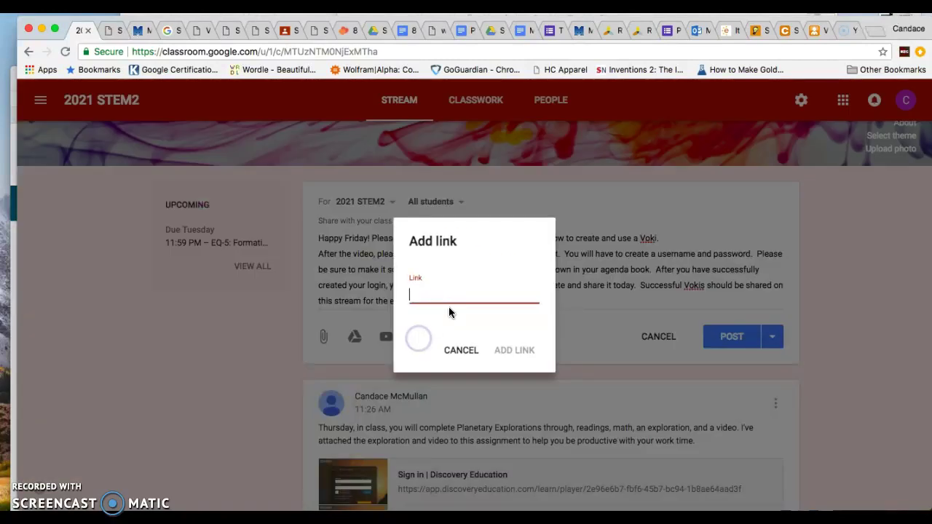
key(super+v)
click(508, 347)
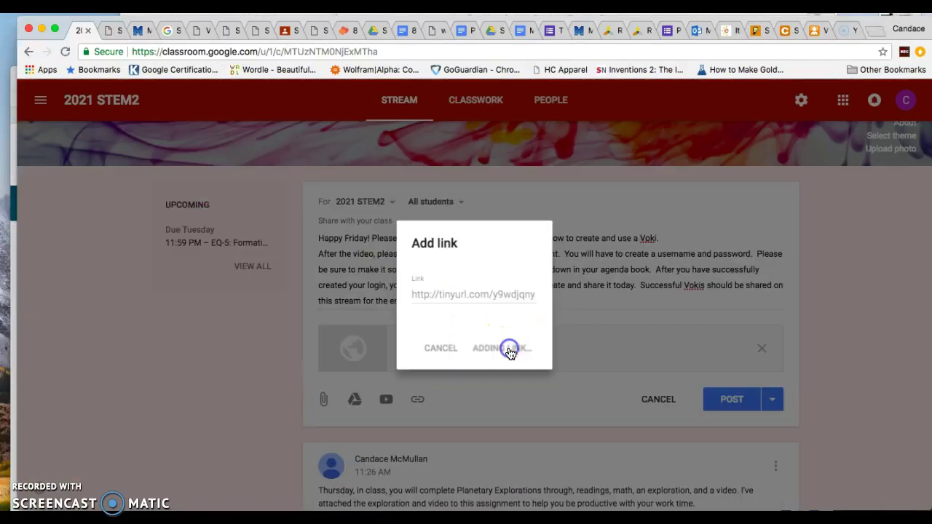